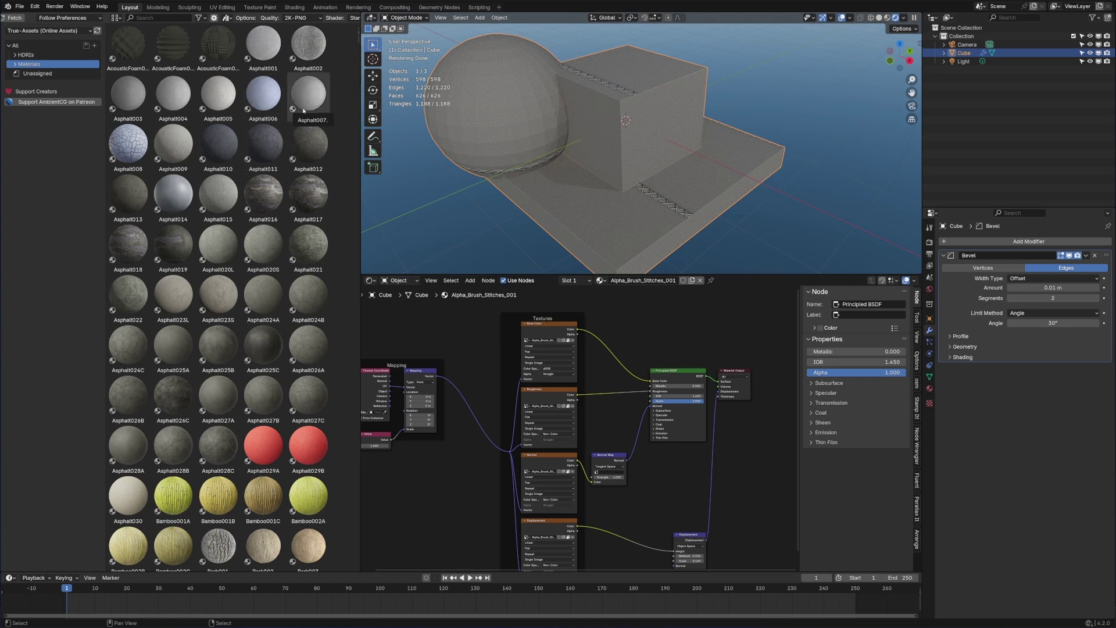
# Apply Asphalt020S to the sphere, cube and slab, keeping the 2K-PNG download quality
pyautogui.moveTo(262, 245); pyautogui.dragTo(589, 114)
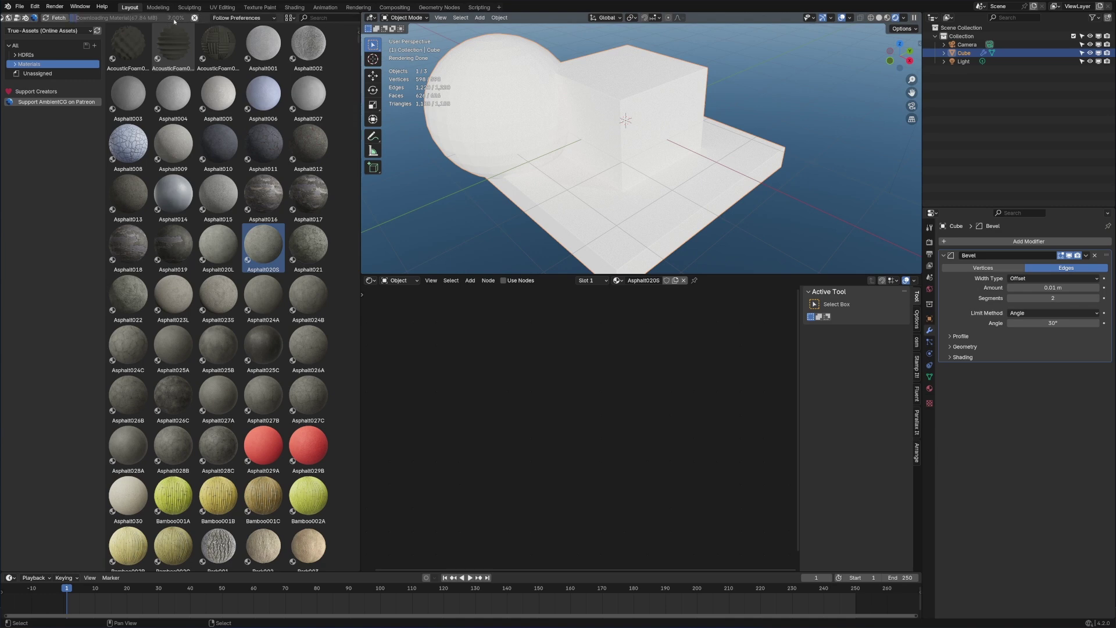
pyautogui.click(195, 17)
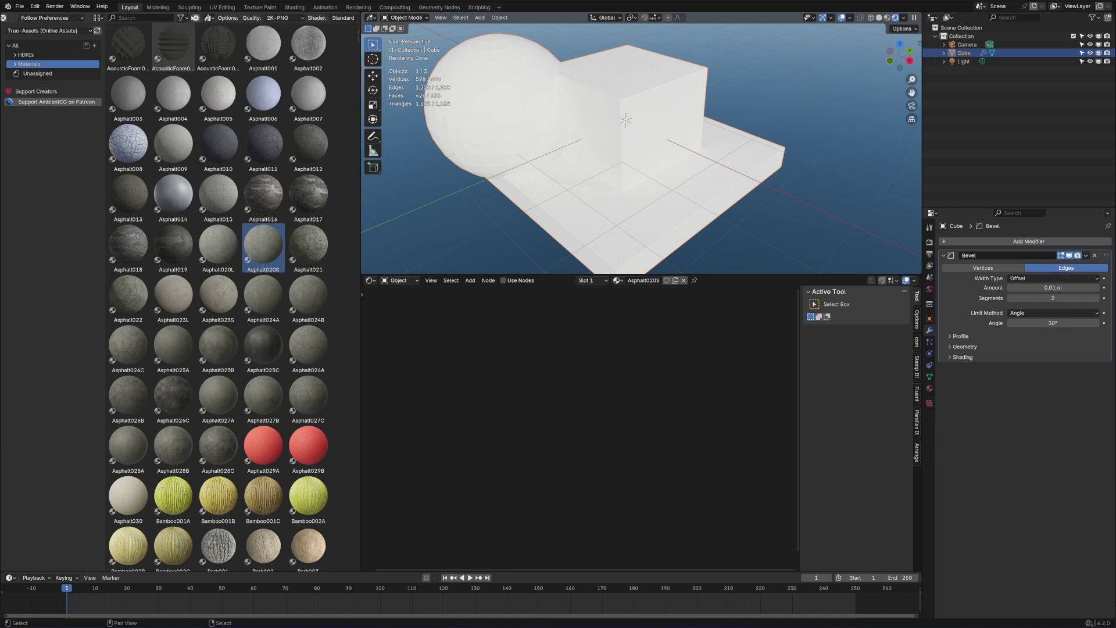
pyautogui.click(283, 18)
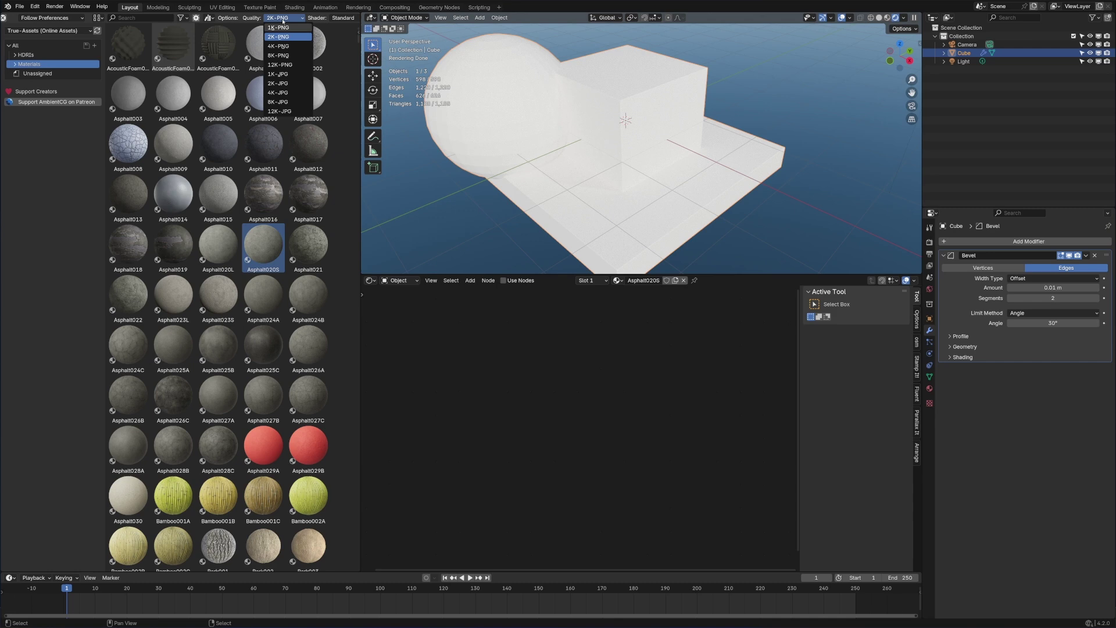
pyautogui.click(278, 36)
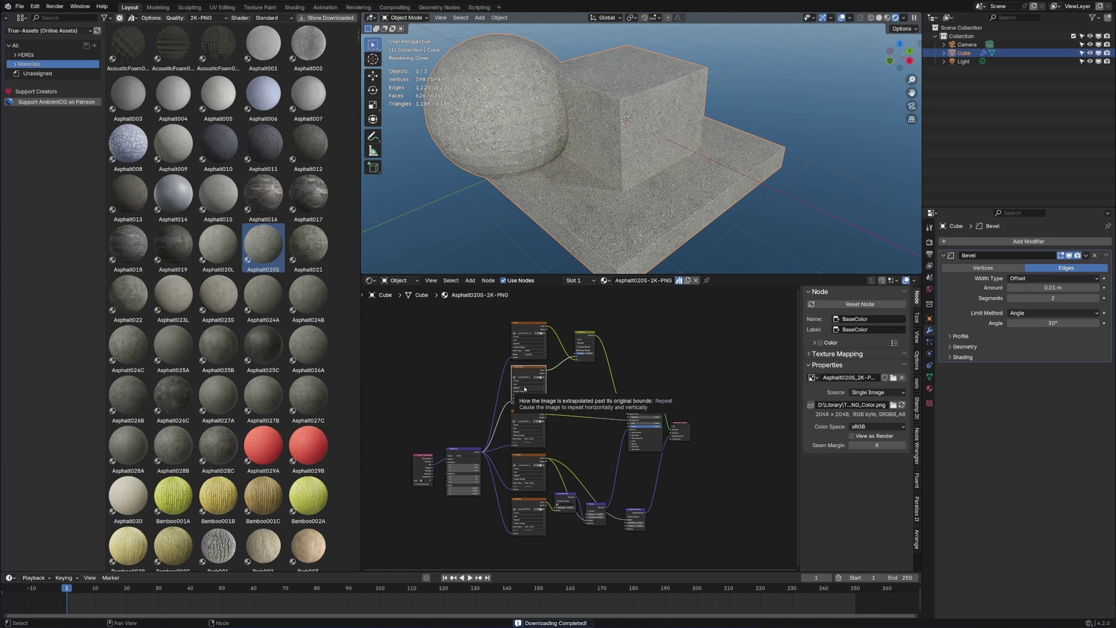
# Switch the import shader to AmbientCG Standard and apply Asphalt029A to the model
pyautogui.click(286, 18)
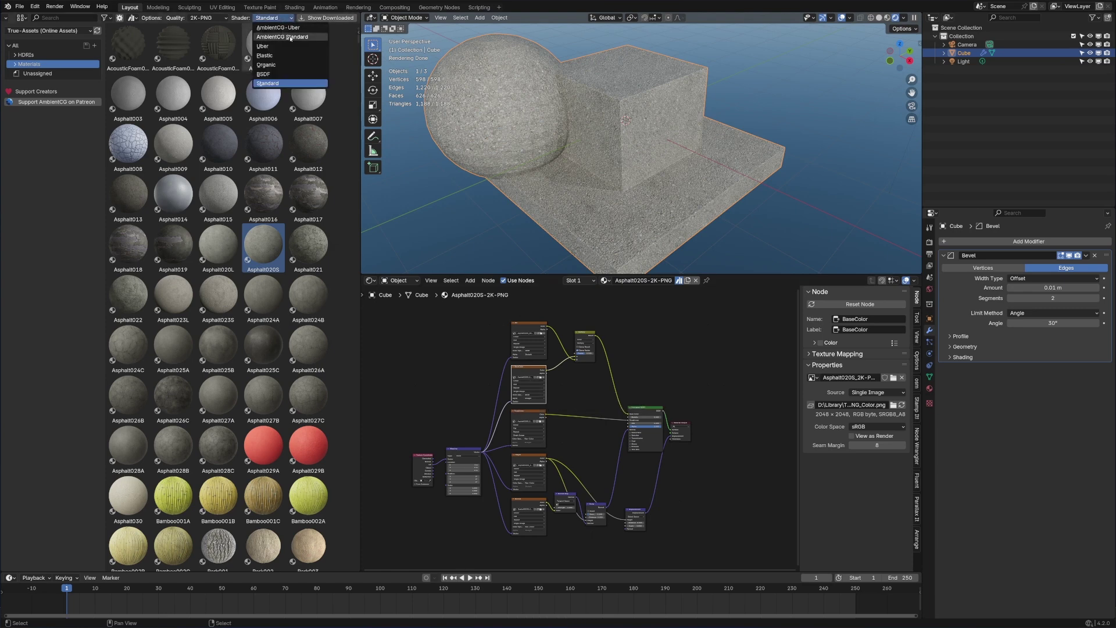
pyautogui.click(290, 37)
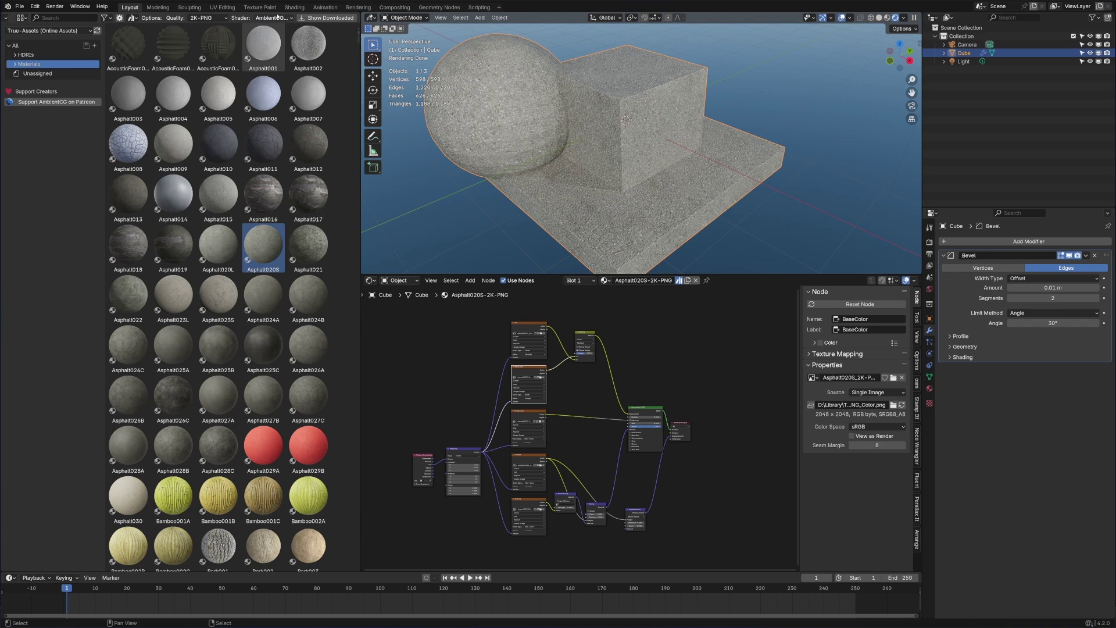
pyautogui.scroll(-3, 263, 338)
pyautogui.moveTo(263, 359); pyautogui.dragTo(586, 142)
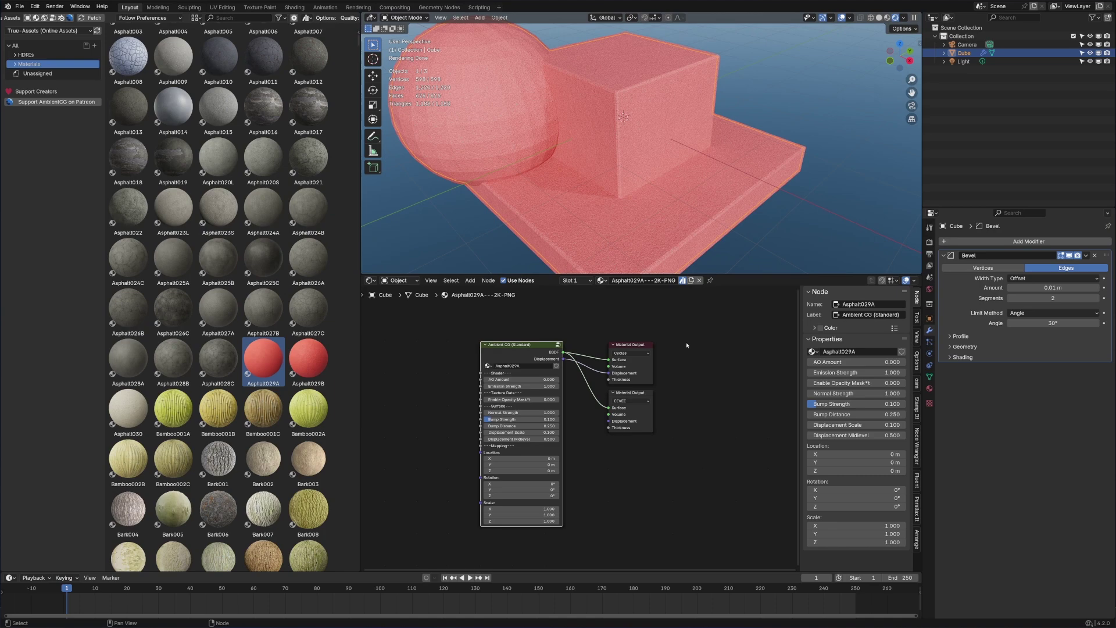
pyautogui.moveTo(680, 197); pyautogui.dragTo(703, 197, button='middle')
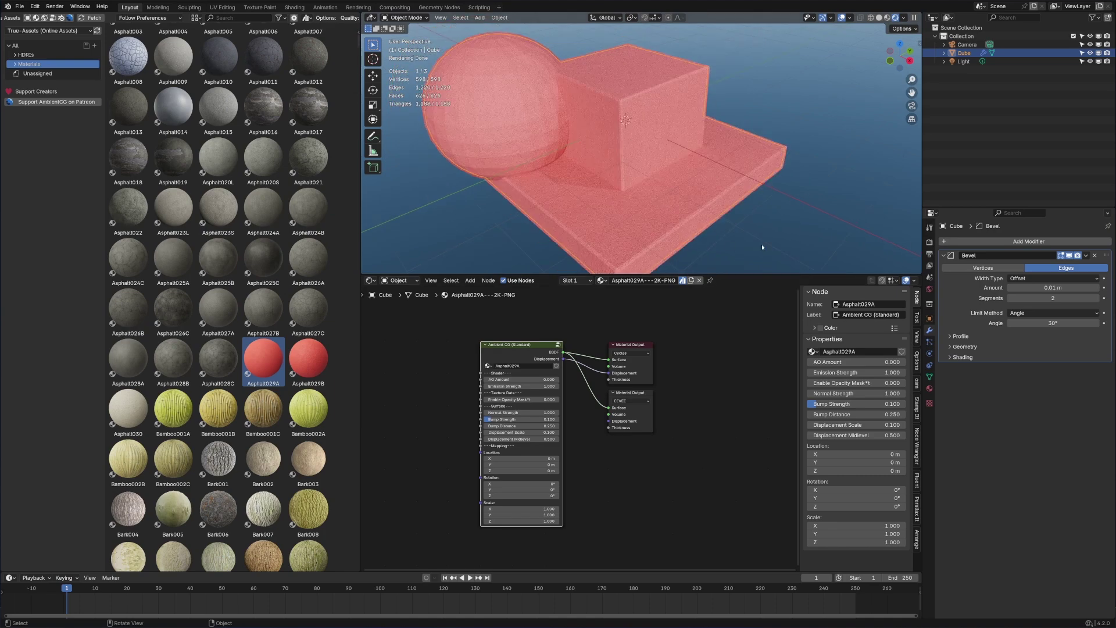
# Deselect all, apply Bark012 to the model and raise its AO Amount to 1.000
pyautogui.hotkey('ctrl', 'z')
pyautogui.scroll(-5, 265, 437)
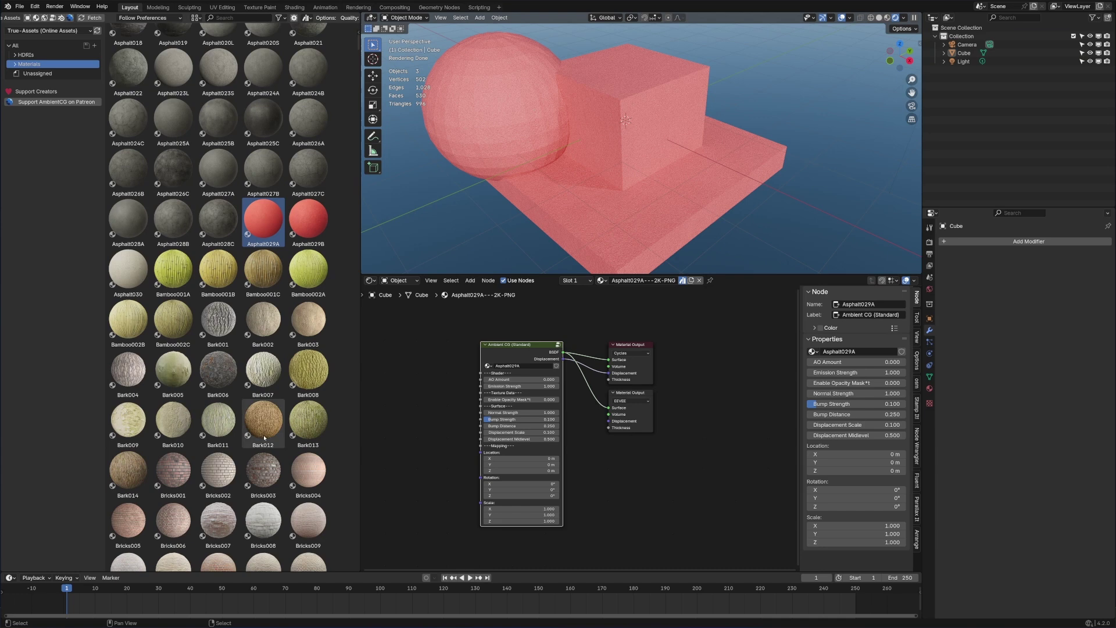
pyautogui.moveTo(265, 437); pyautogui.dragTo(571, 189)
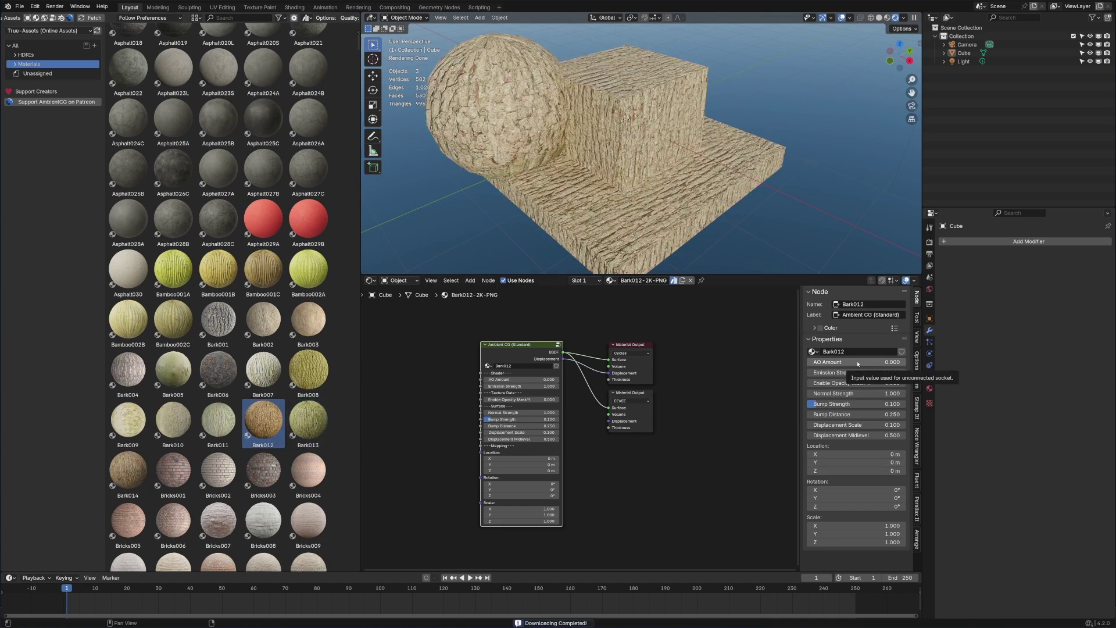
pyautogui.moveTo(856, 363); pyautogui.dragTo(906, 362)
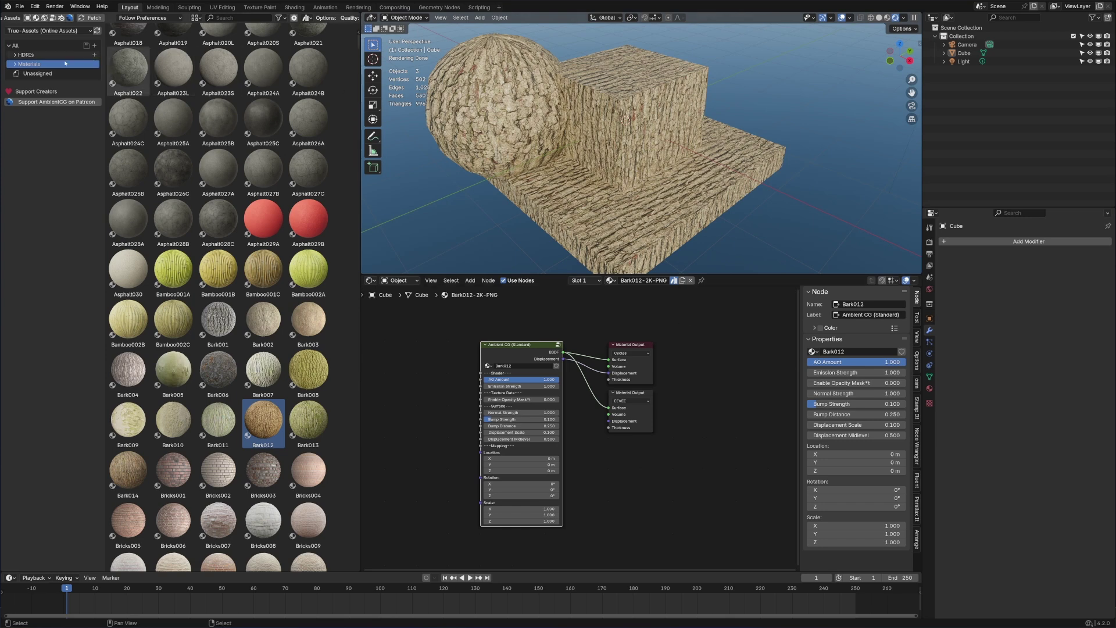
# Expand Materials > AmbientCG, then apply the yellowish bamboo material from 5000Materials to the model
pyautogui.click(15, 65)
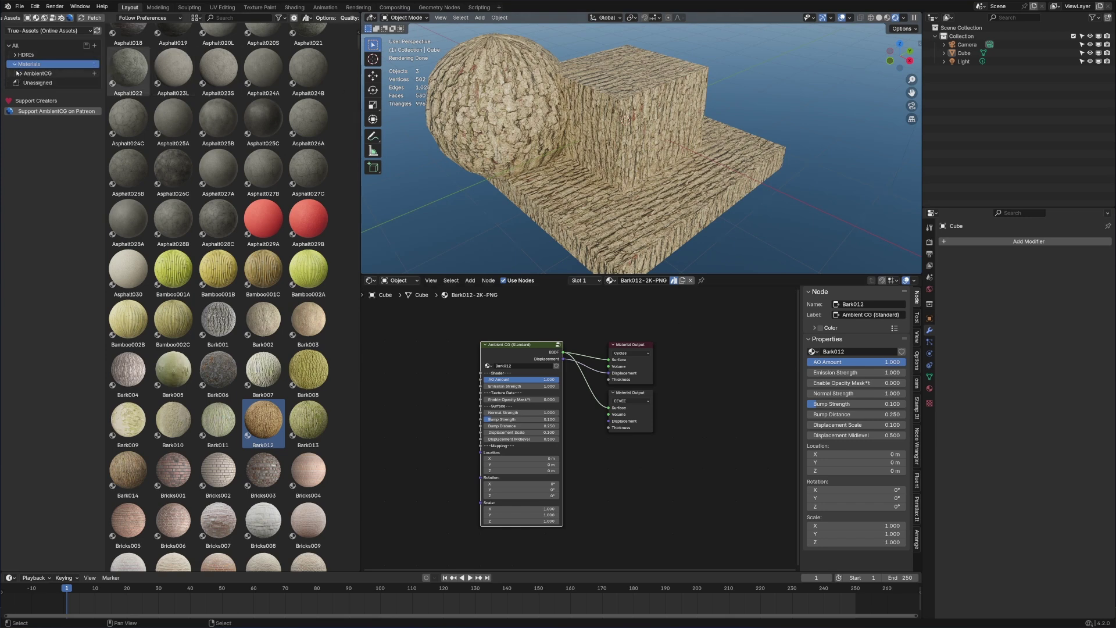
pyautogui.click(22, 74)
pyautogui.scroll(-10, 56, 235)
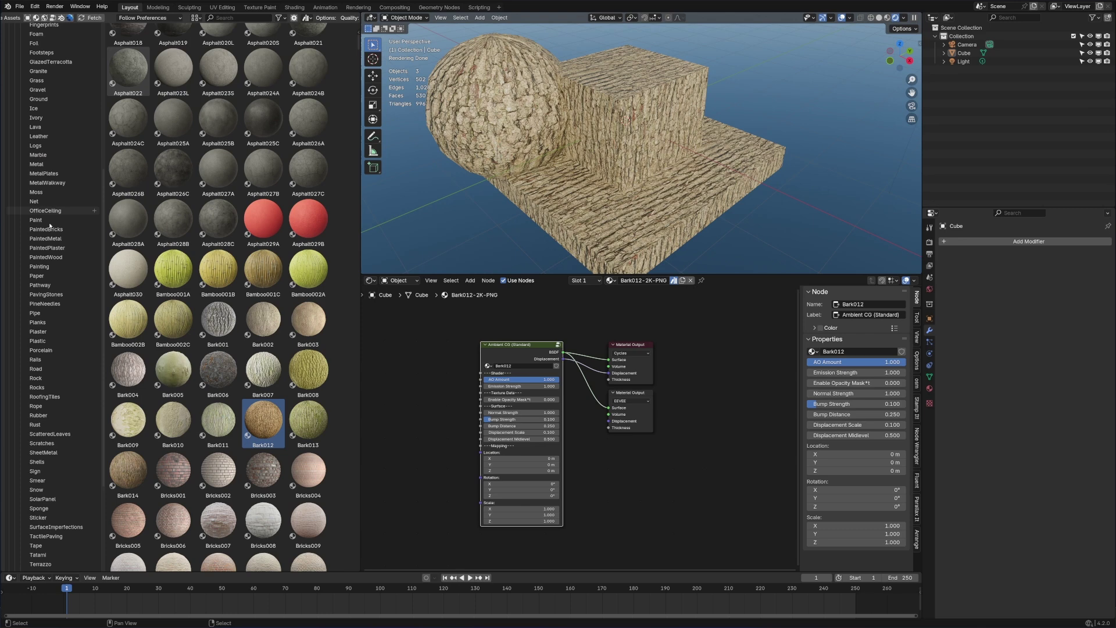
pyautogui.scroll(-3, 55, 234)
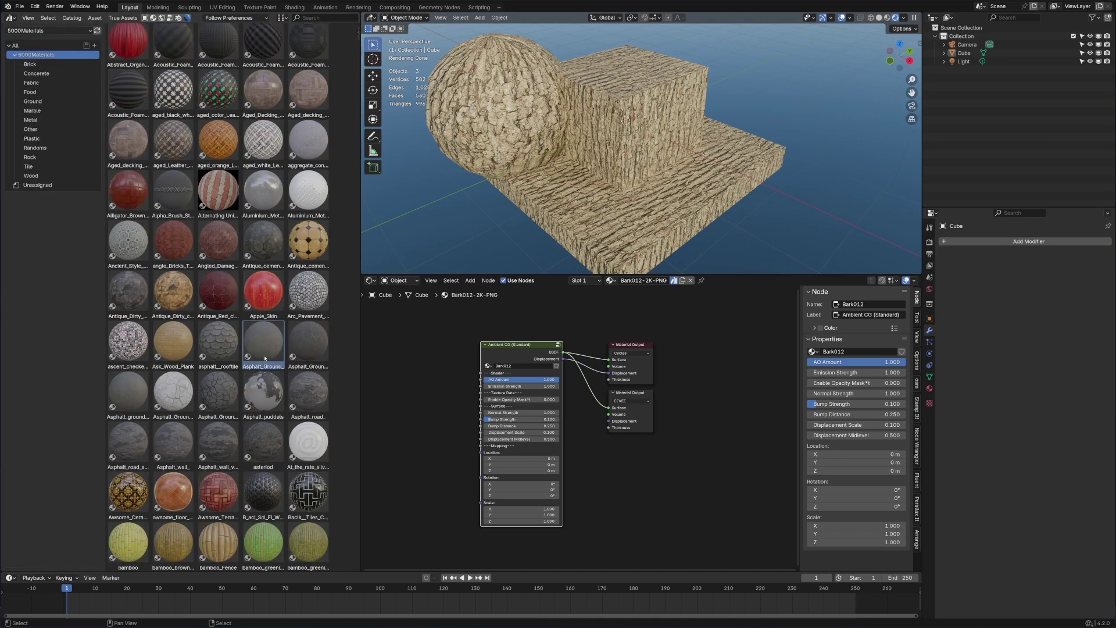
pyautogui.moveTo(265, 358); pyautogui.dragTo(625, 102)
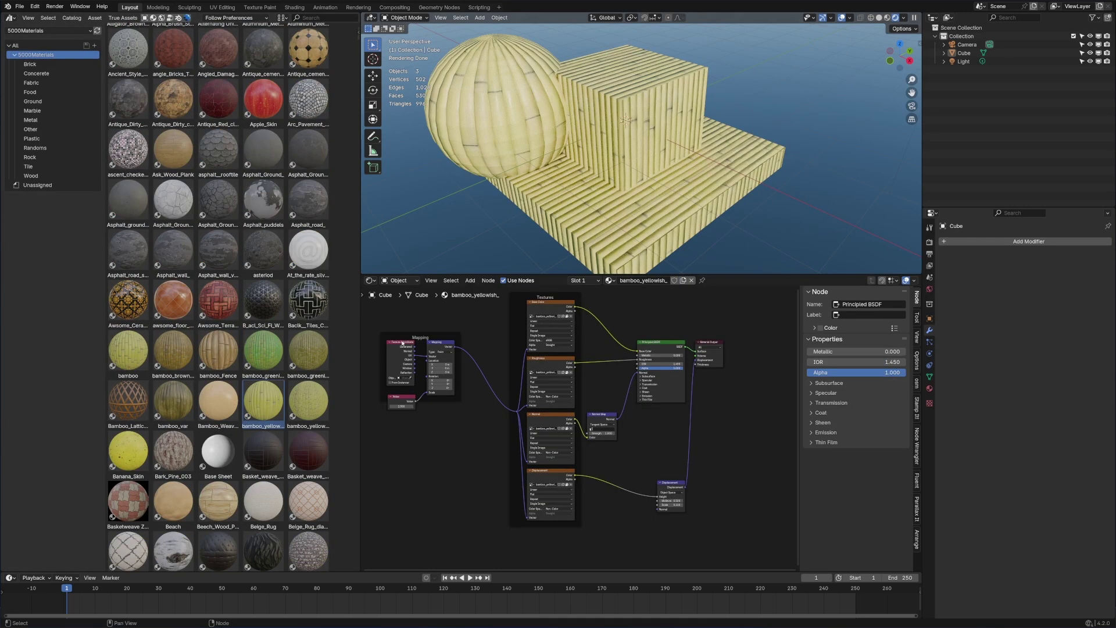
pyautogui.scroll(-10, 267, 365)
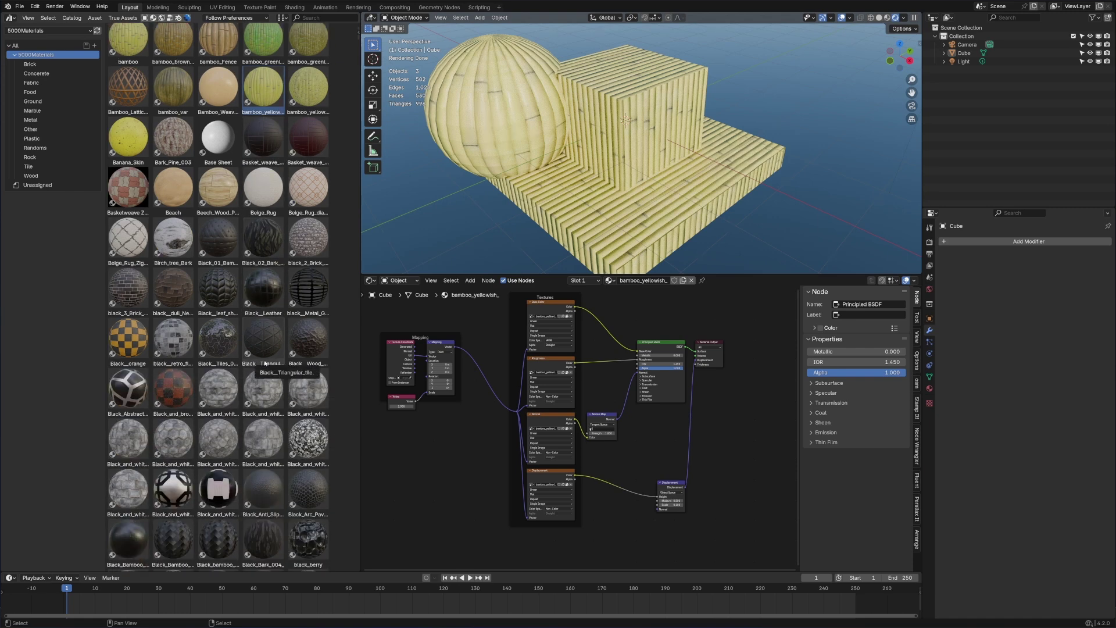
# Scroll through the Black_ materials in the 5000Materials grid
pyautogui.scroll(-15, 225, 404)
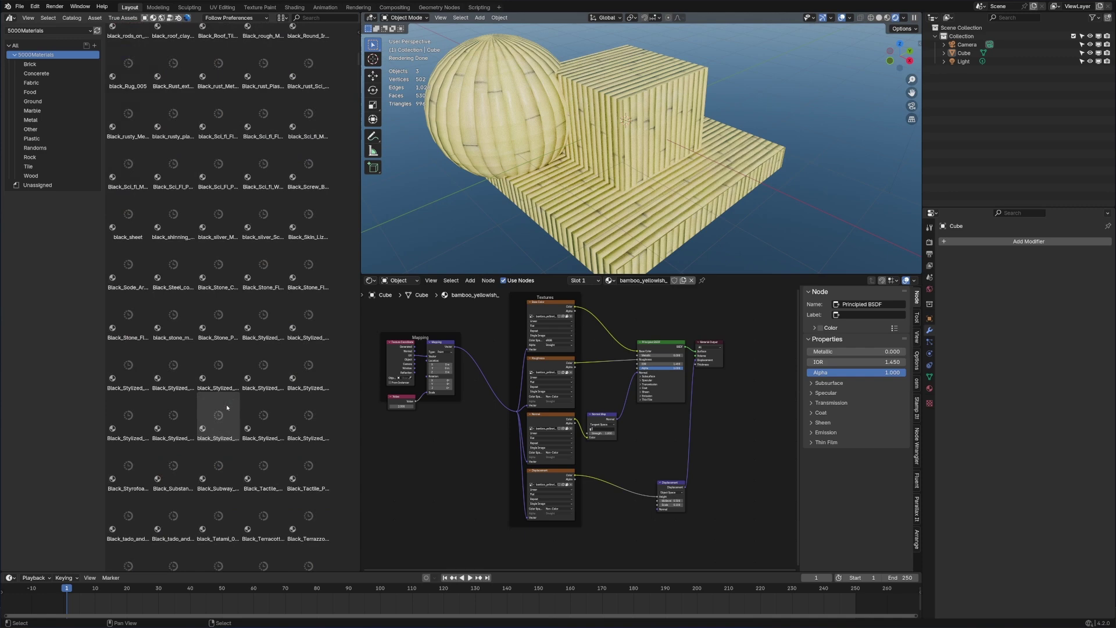
pyautogui.scroll(-5, 228, 409)
pyautogui.scroll(-1, 239, 382)
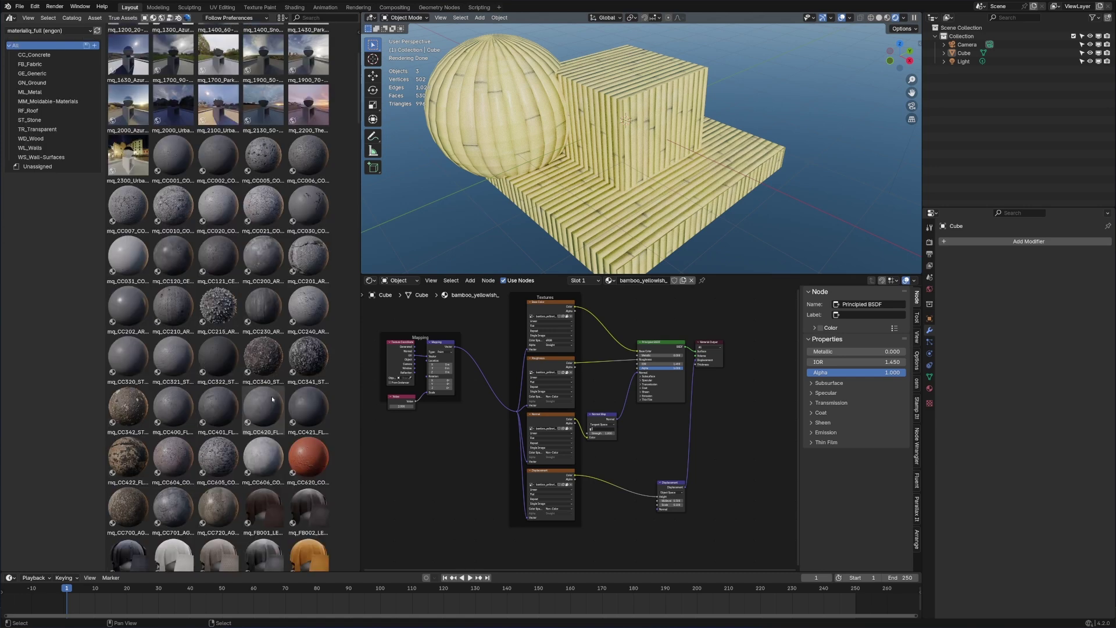
# Try the whitewashed mq_CC606 and another materialiq material on the model
pyautogui.scroll(-5, 218, 291)
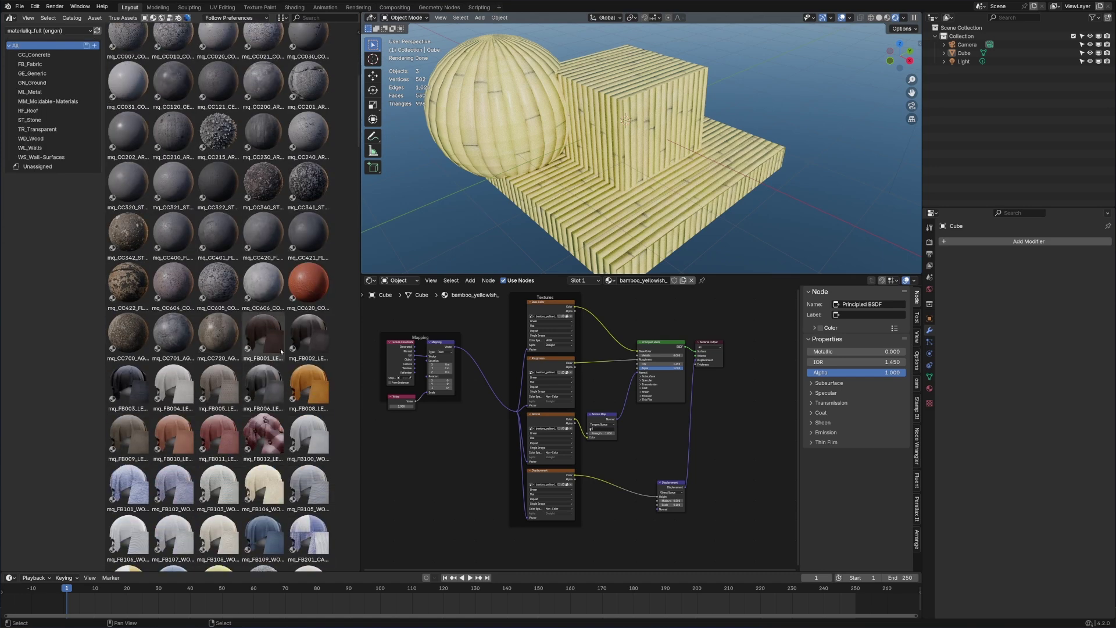
pyautogui.moveTo(263, 285); pyautogui.dragTo(488, 238)
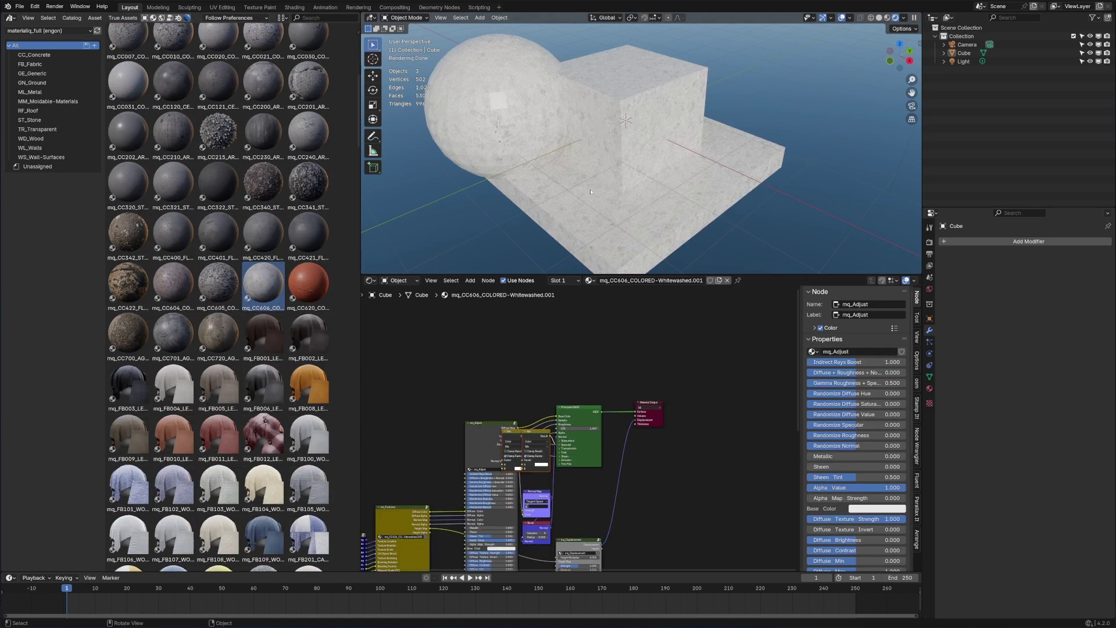
pyautogui.scroll(-5, 536, 256)
pyautogui.scroll(5, 536, 257)
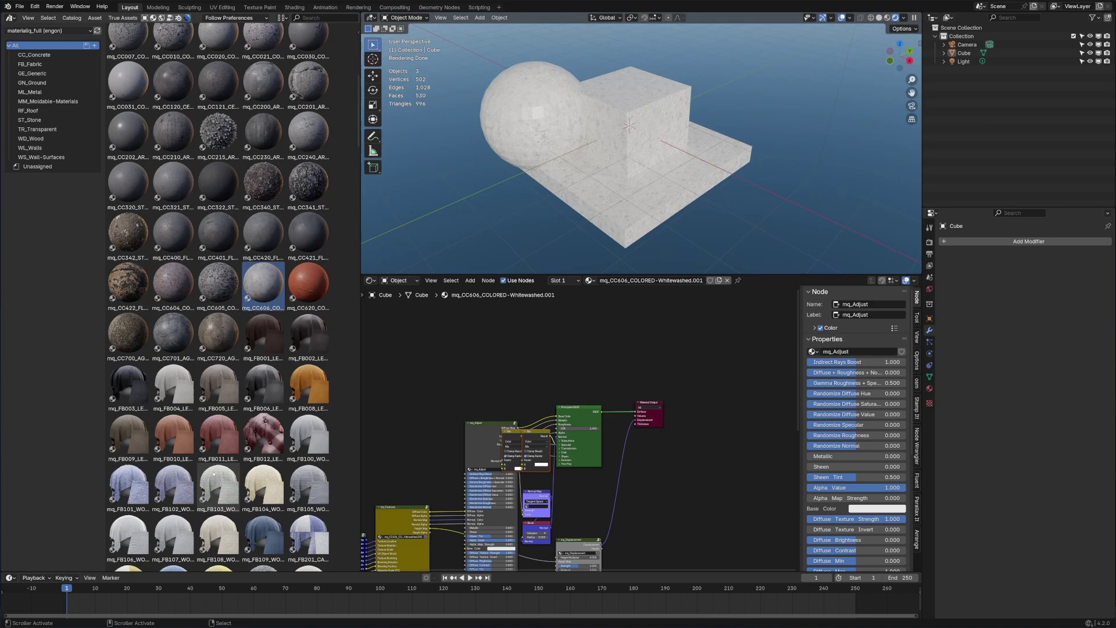
pyautogui.scroll(-5, 239, 461)
pyautogui.scroll(-1, 239, 461)
pyautogui.moveTo(263, 308); pyautogui.dragTo(531, 219)
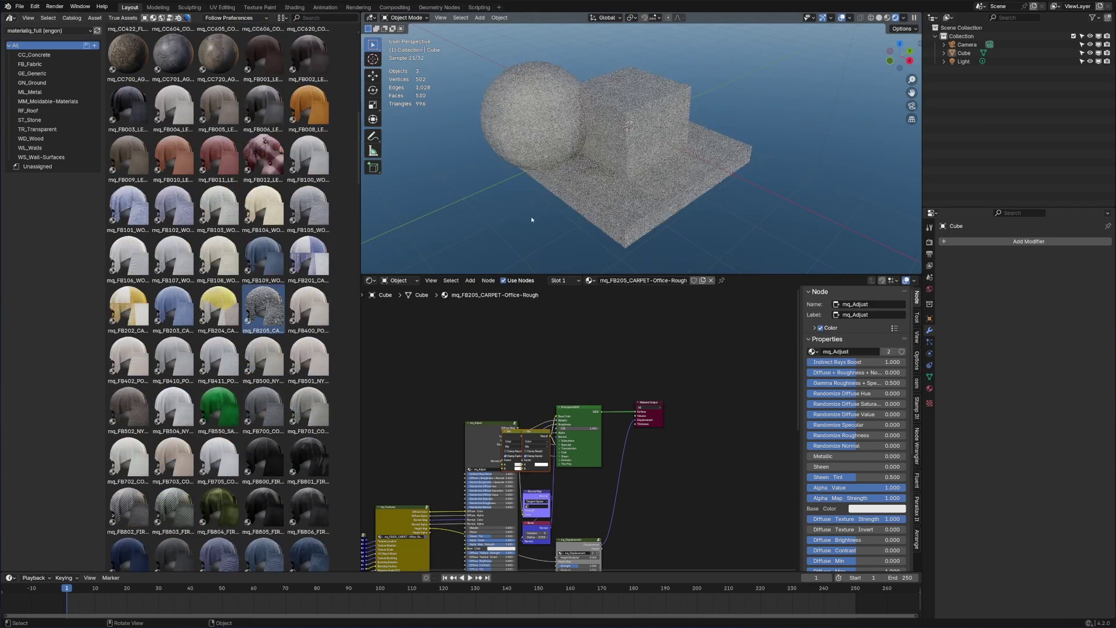
# Apply mq_GN115 Cobblestone, then mq_GN521 Grass-Mossy to the cube
pyautogui.scroll(-15, 227, 370)
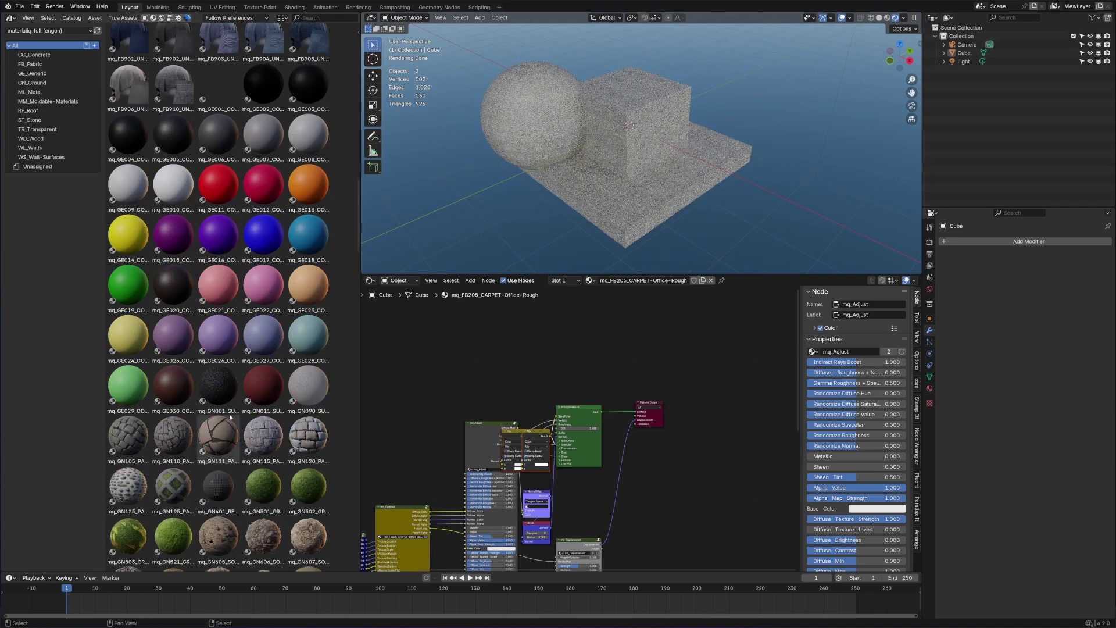
pyautogui.moveTo(263, 296); pyautogui.dragTo(633, 146)
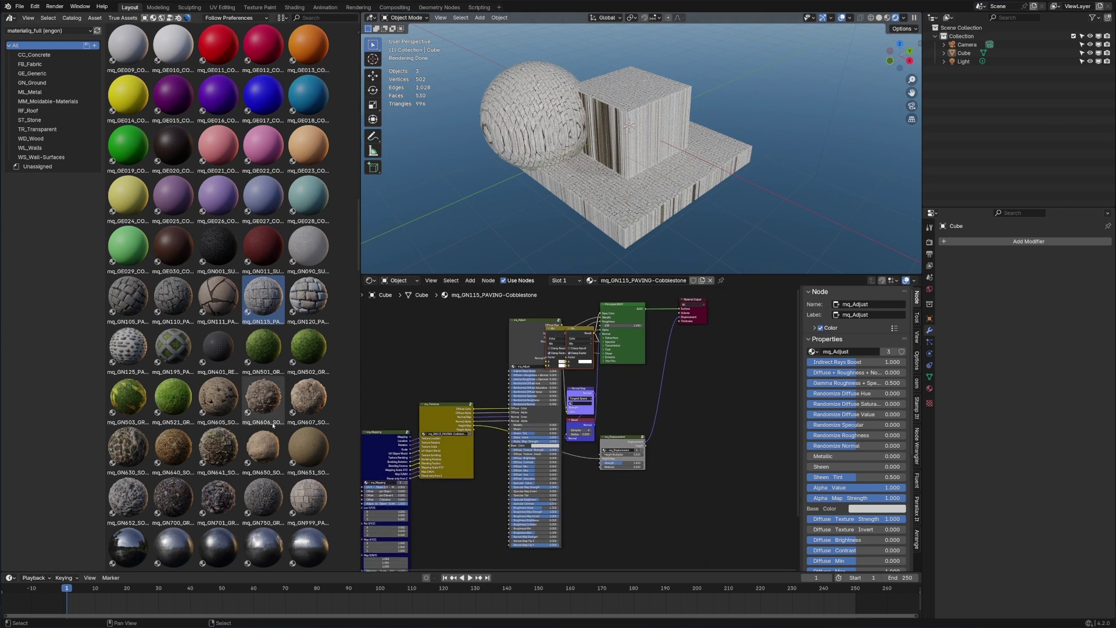
pyautogui.moveTo(173, 397); pyautogui.dragTo(587, 156)
# In Edit Mode, scale the whole cube mesh, then undo the scaling
pyautogui.press('Tab')
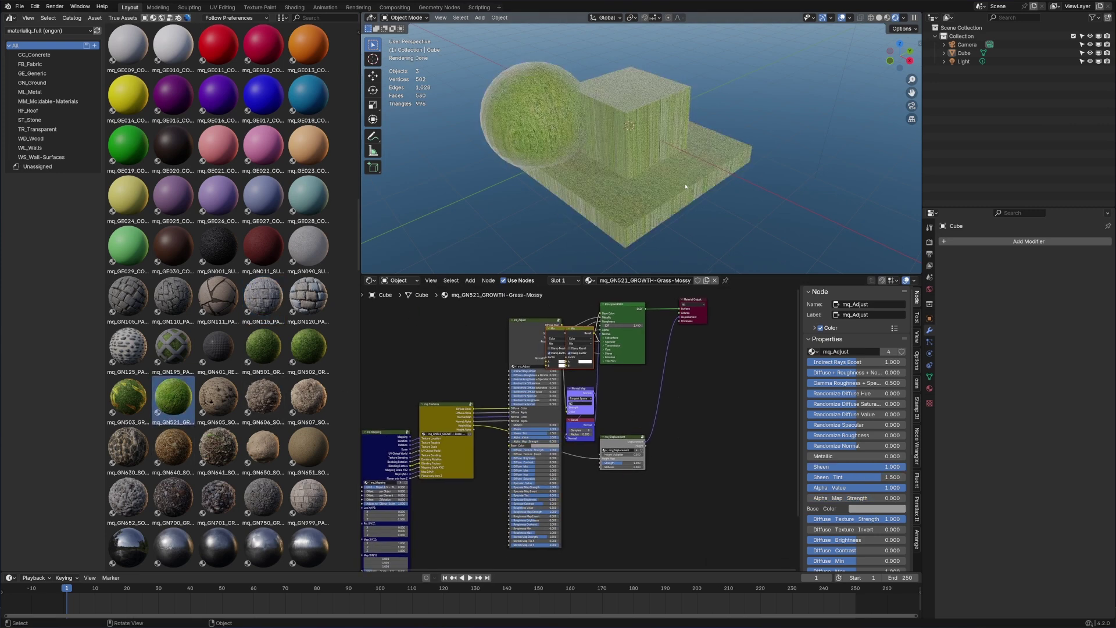
pyautogui.scroll(8, 681, 168)
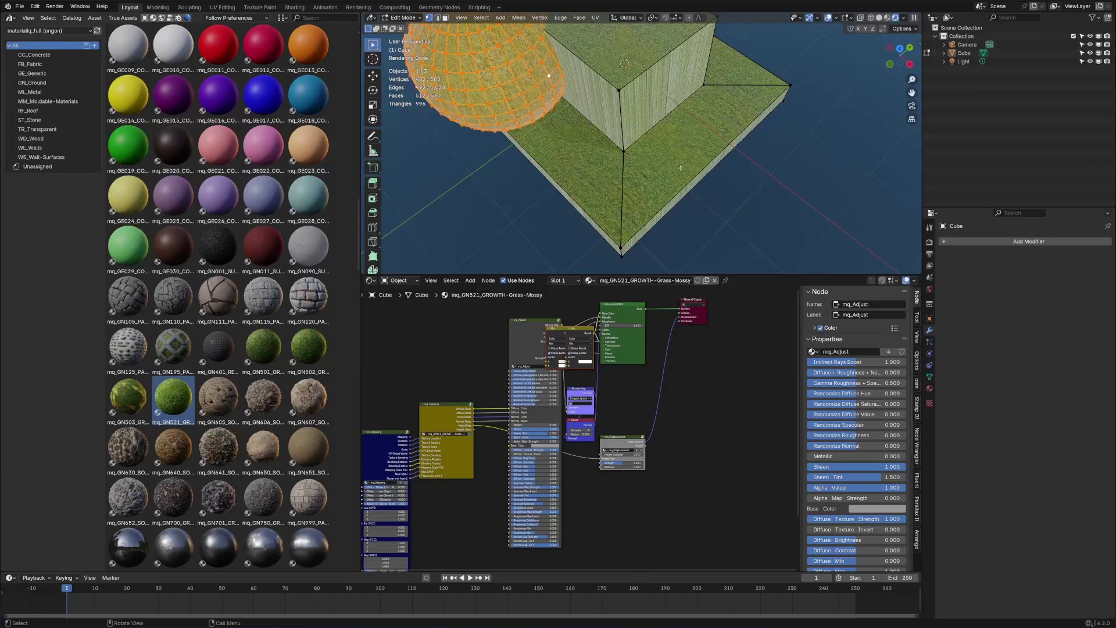
pyautogui.press('a')
pyautogui.press('s')
pyautogui.click(835, 219)
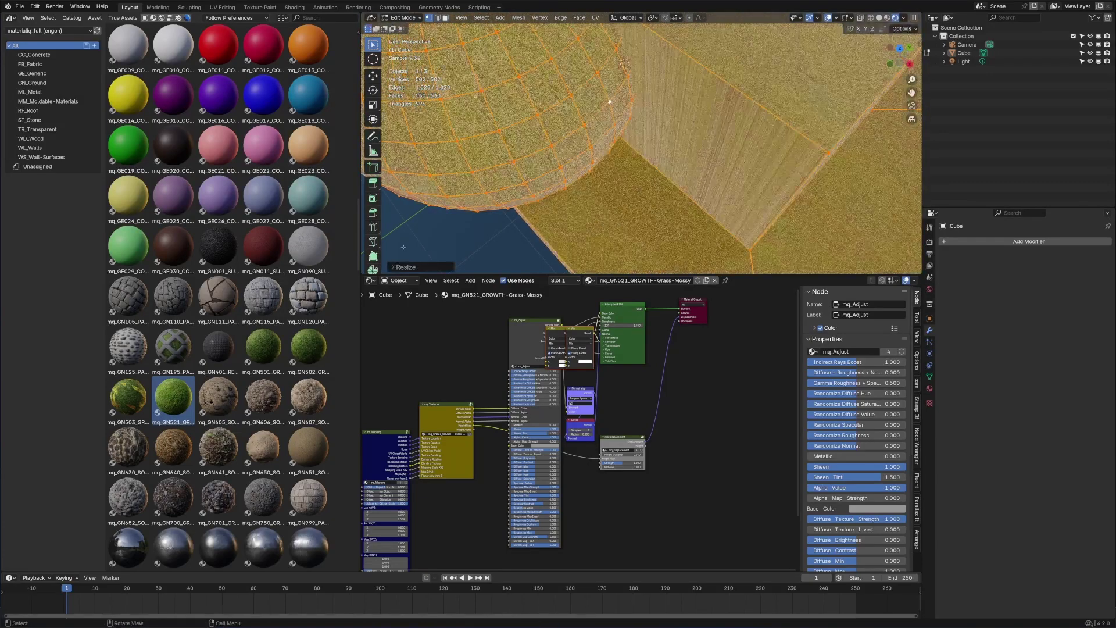
pyautogui.hotkey('ctrl', 'z')
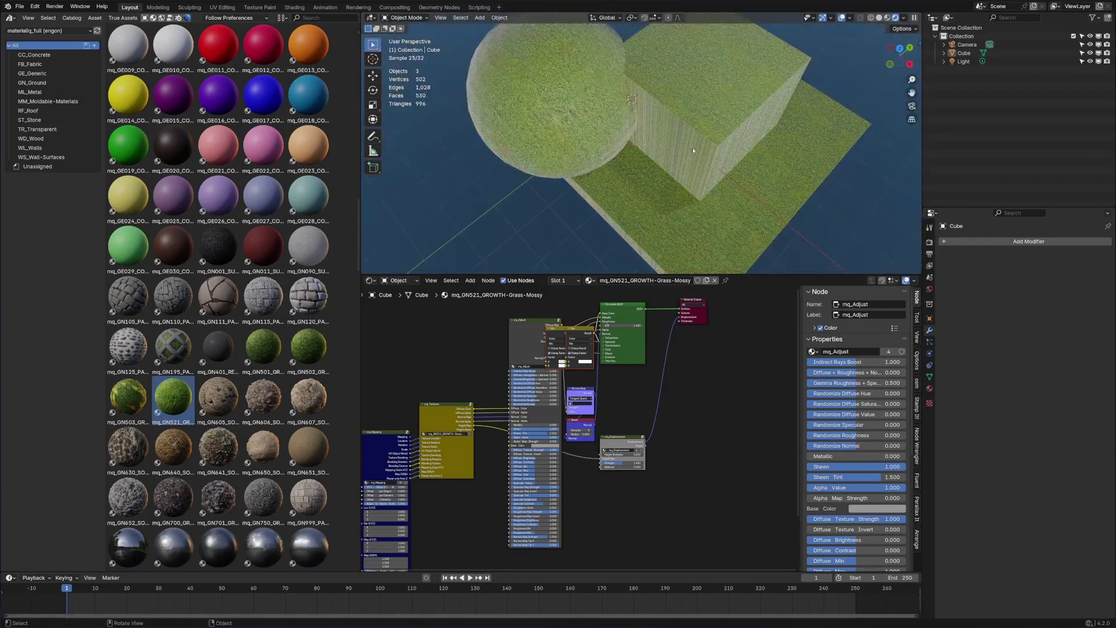
# Try the ML004 chrome metal, then apply mq_ST030 Granite-Brown to the mesh
pyautogui.scroll(-4, 692, 147)
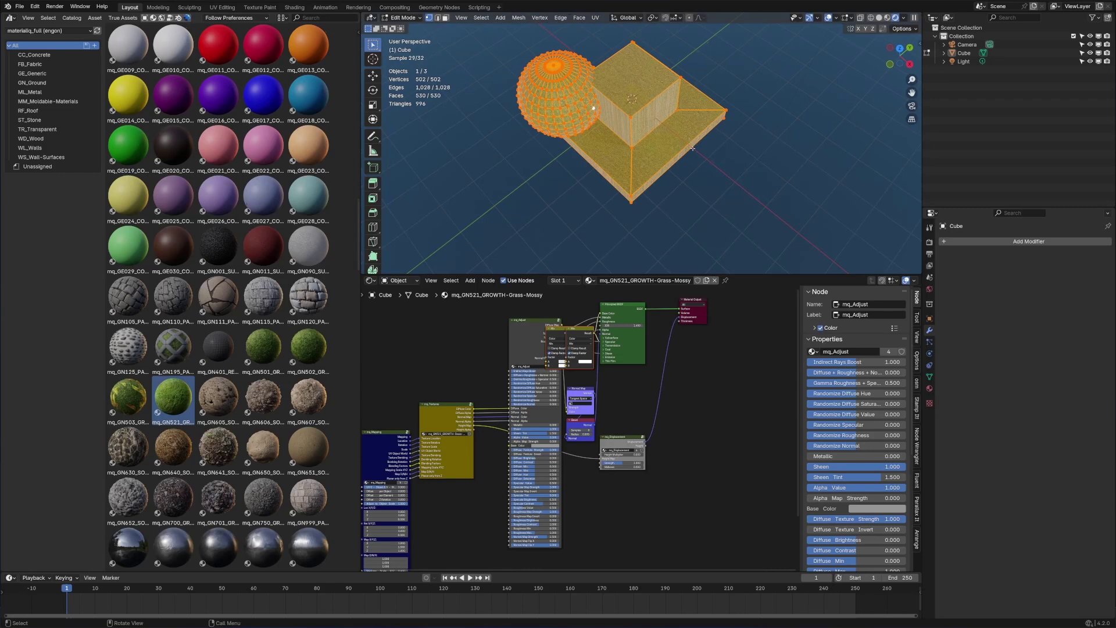
pyautogui.scroll(5, 643, 148)
pyautogui.scroll(-6, 264, 418)
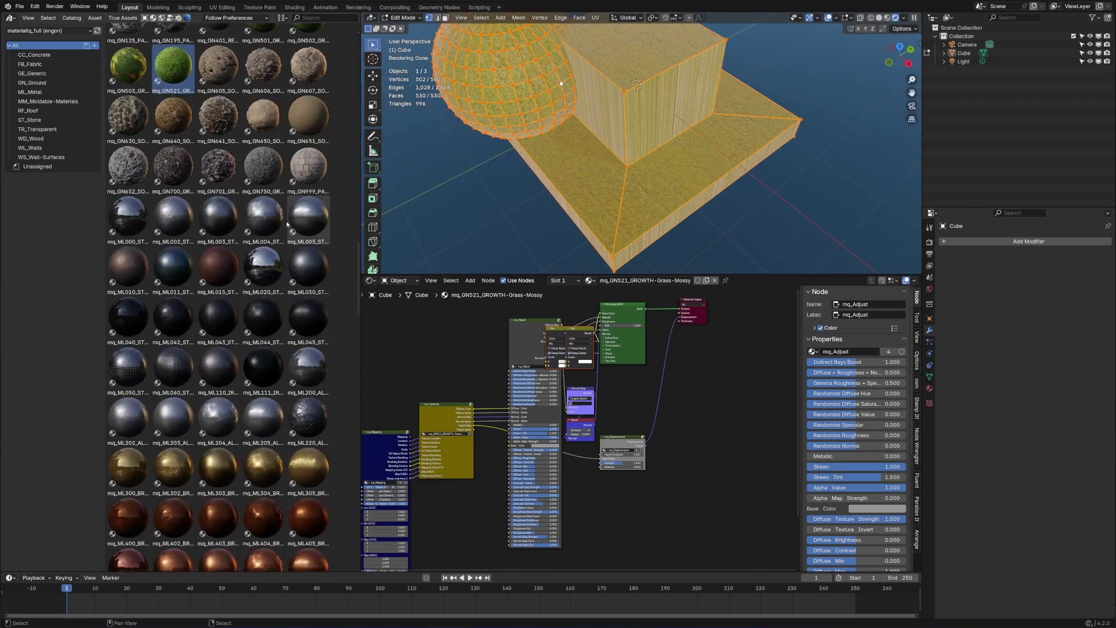
pyautogui.moveTo(270, 247); pyautogui.dragTo(655, 149)
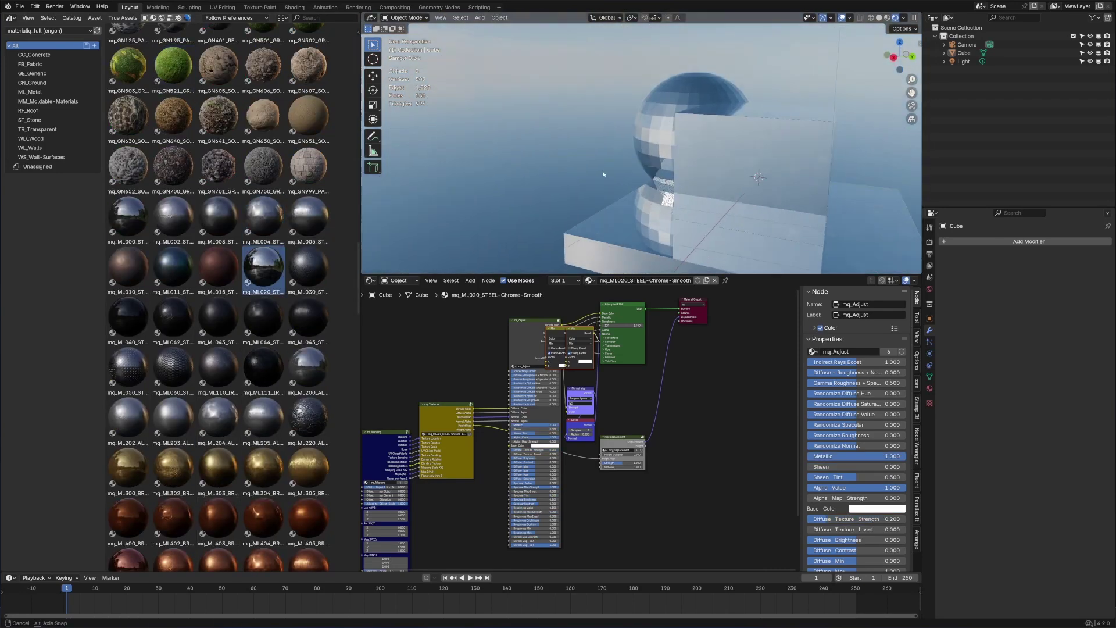
pyautogui.moveTo(603, 171); pyautogui.dragTo(659, 179, button='middle')
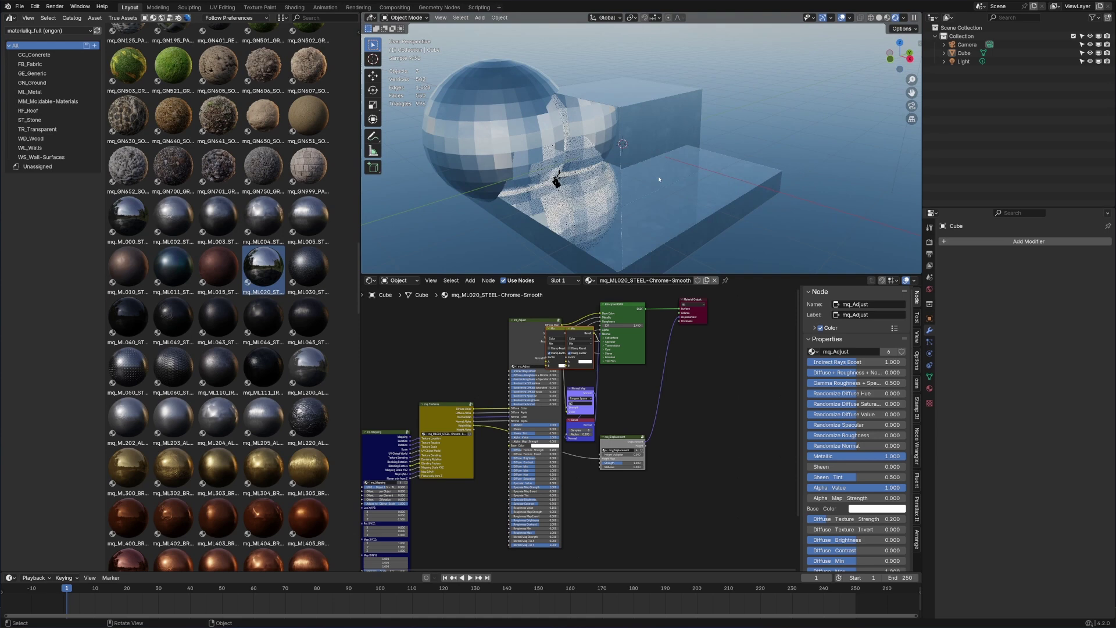
pyautogui.moveTo(263, 380); pyautogui.dragTo(626, 203)
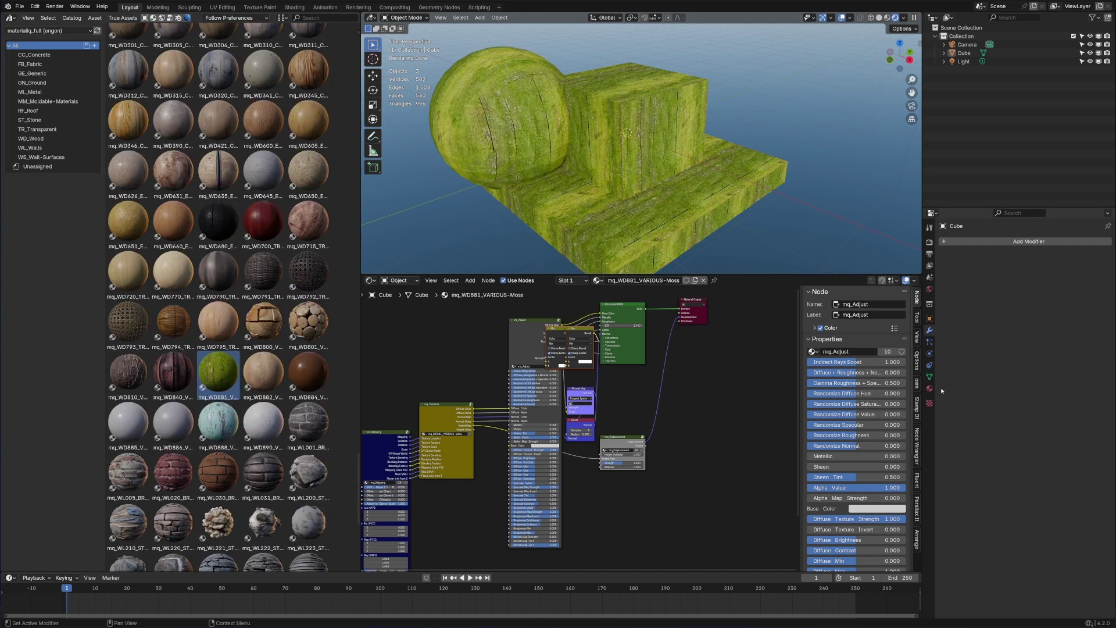
# Show the cube's Material Properties and the N sidebar, scrolling the materialiq panel to Adjustments
pyautogui.click(929, 388)
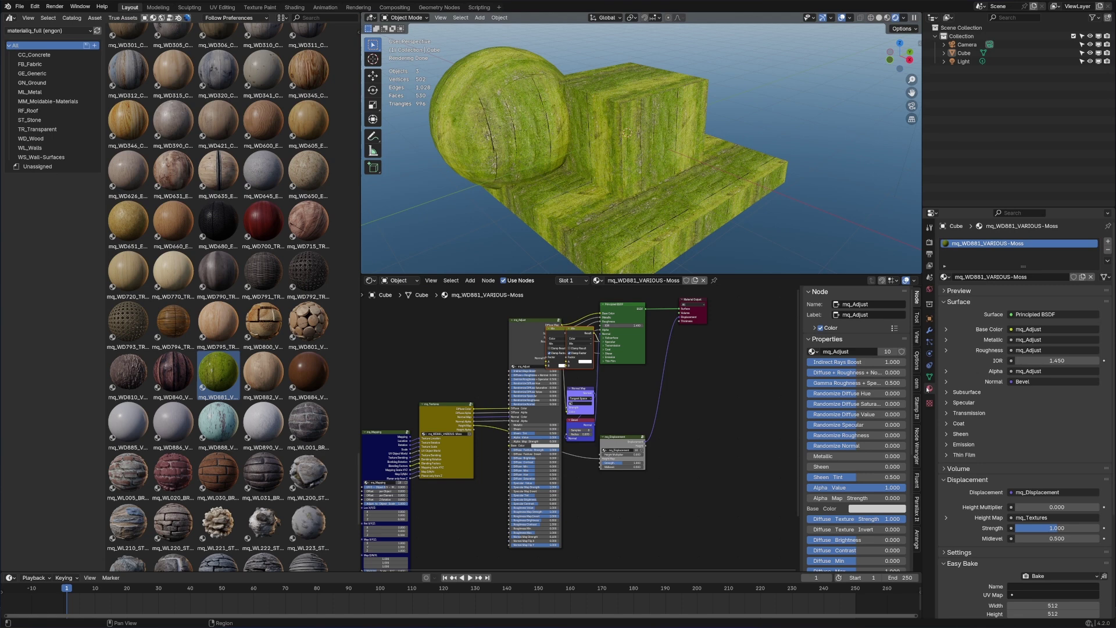
pyautogui.scroll(-2, 971, 456)
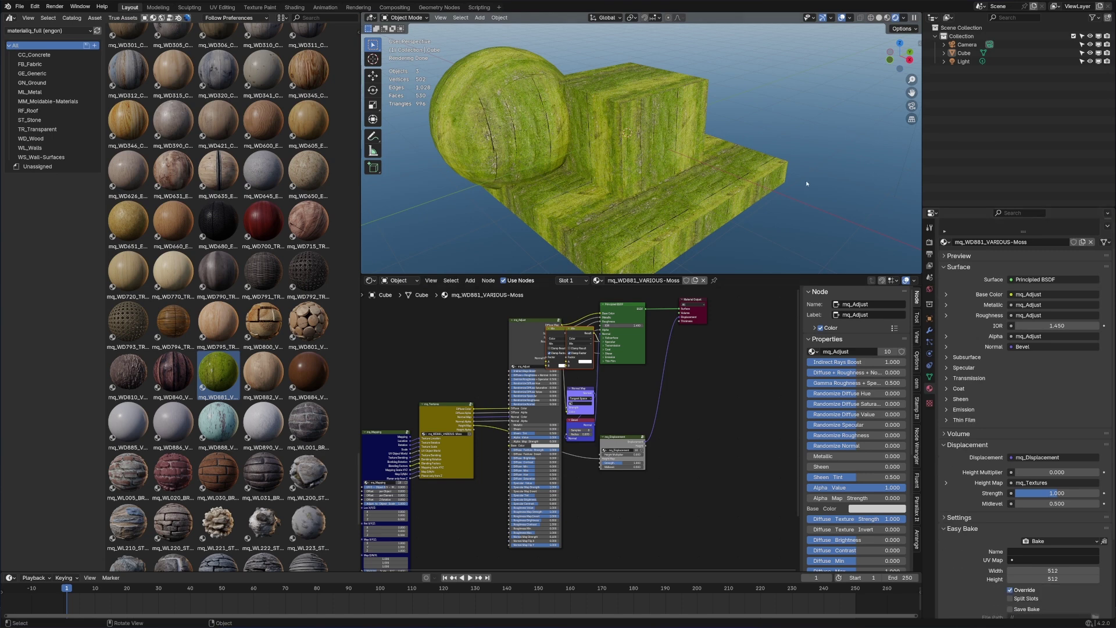
pyautogui.press('n')
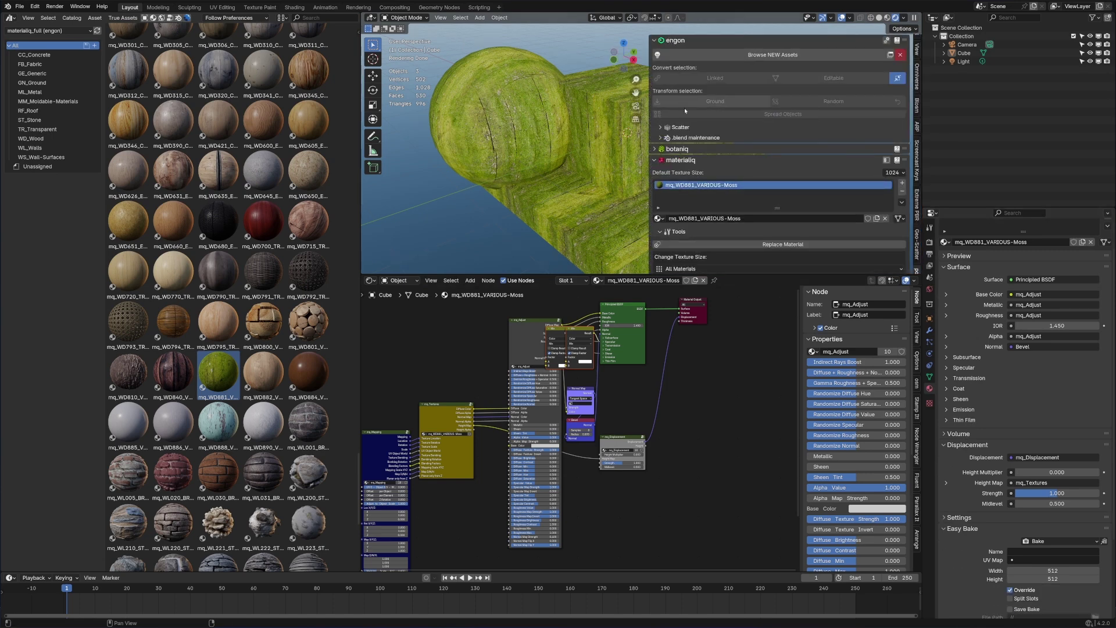
pyautogui.scroll(-8, 835, 198)
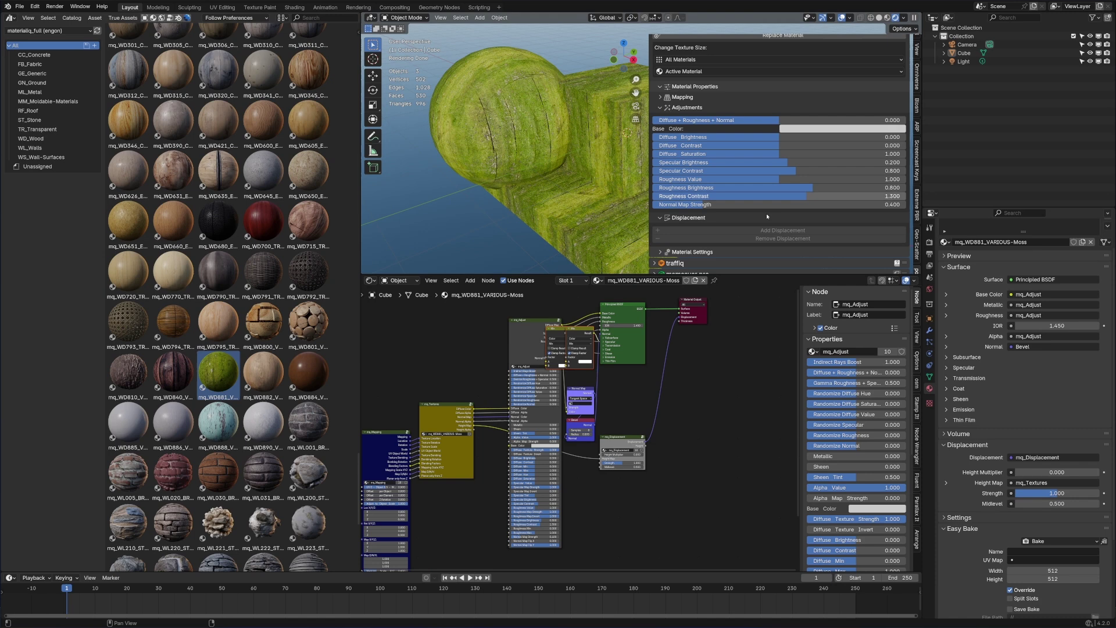
pyautogui.scroll(3, 805, 160)
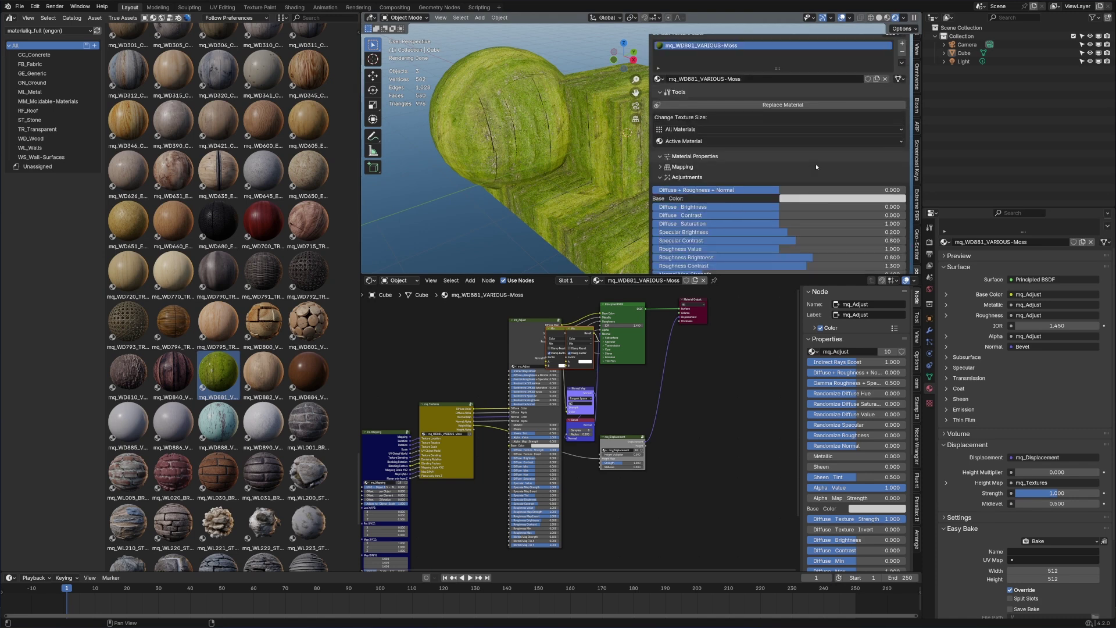
pyautogui.scroll(4, 794, 177)
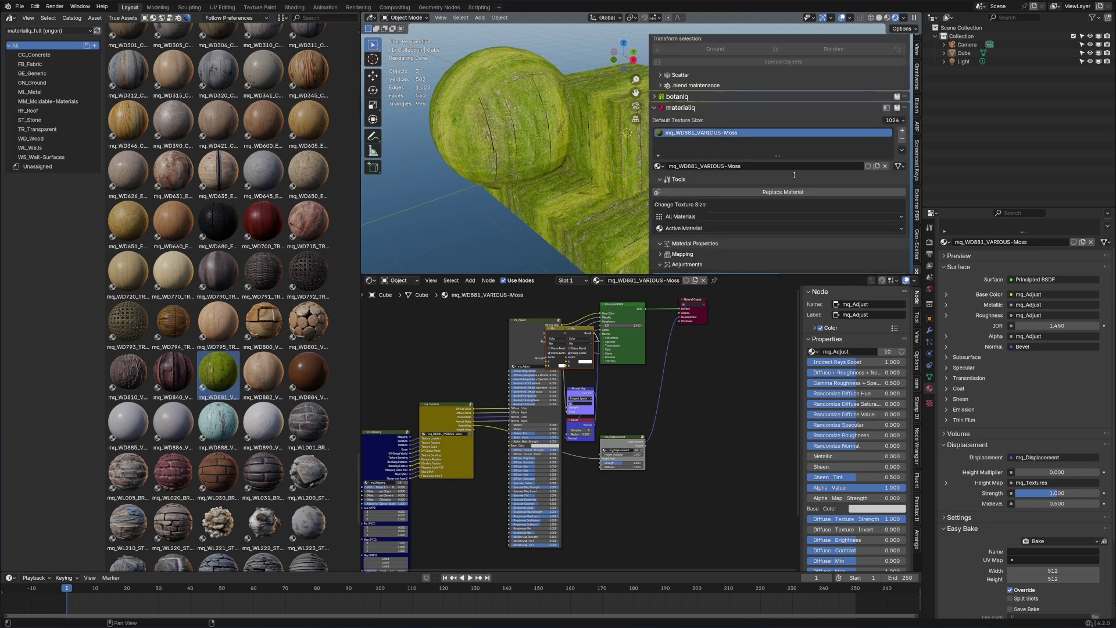
pyautogui.scroll(-7, 794, 175)
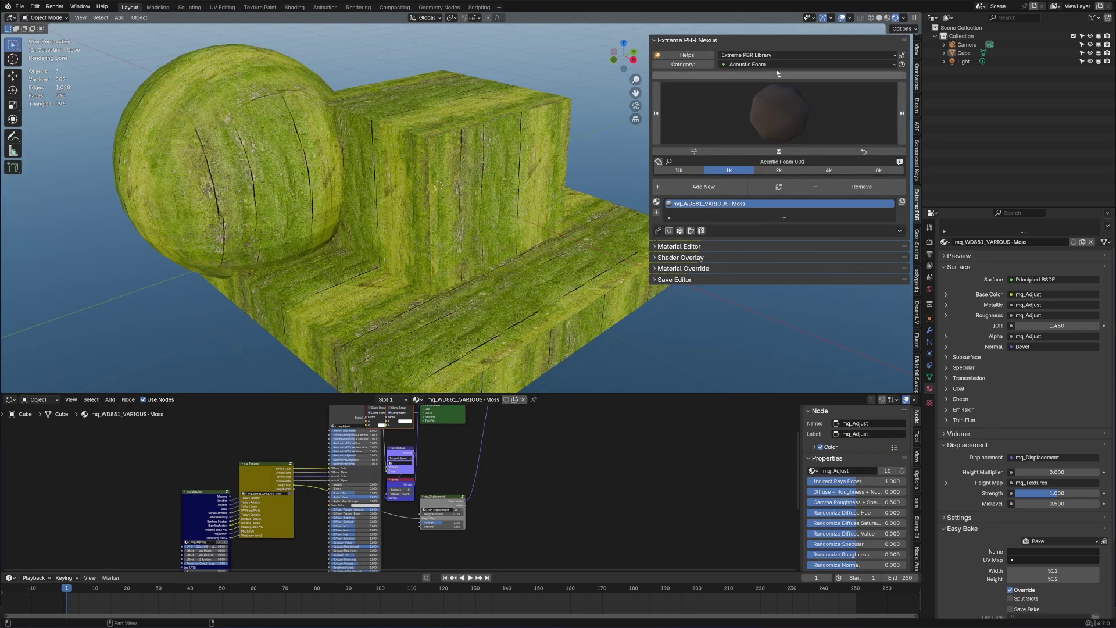
# Add Circles Plate Metal 001 from the Metal - Plates category, after previewing Diamond Plate 012
pyautogui.click(808, 64)
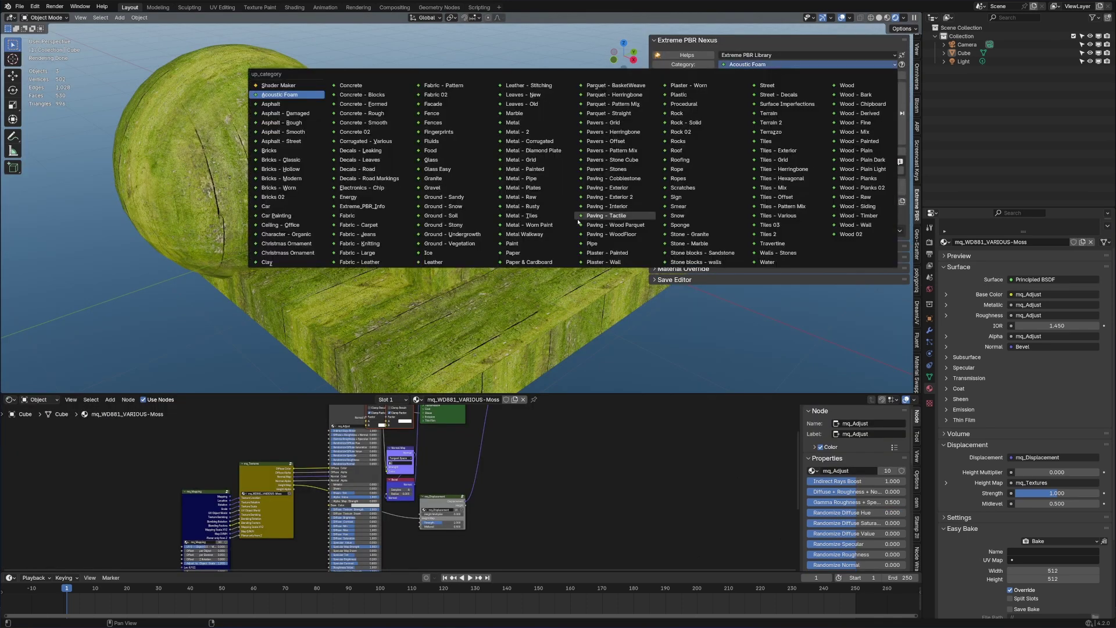
pyautogui.click(523, 187)
pyautogui.click(802, 113)
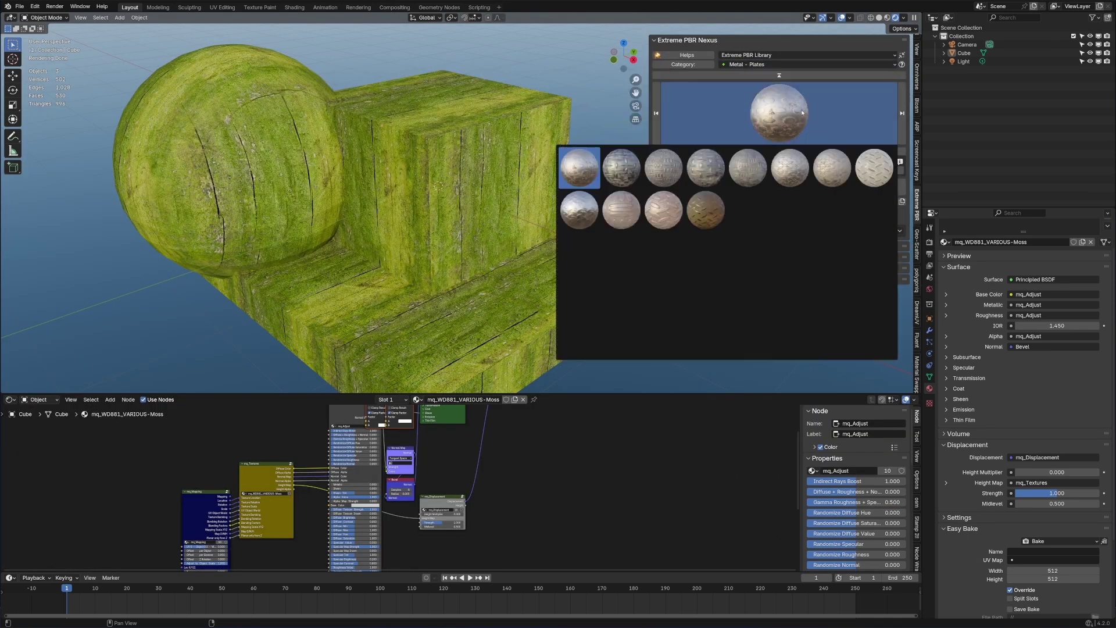
pyautogui.click(663, 210)
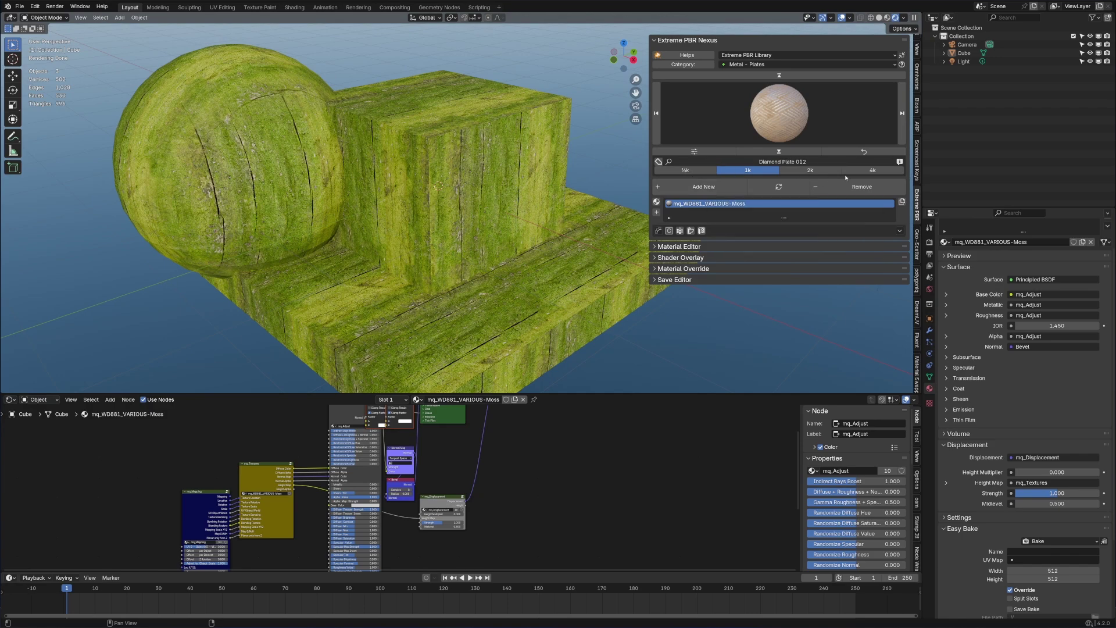
pyautogui.click(805, 123)
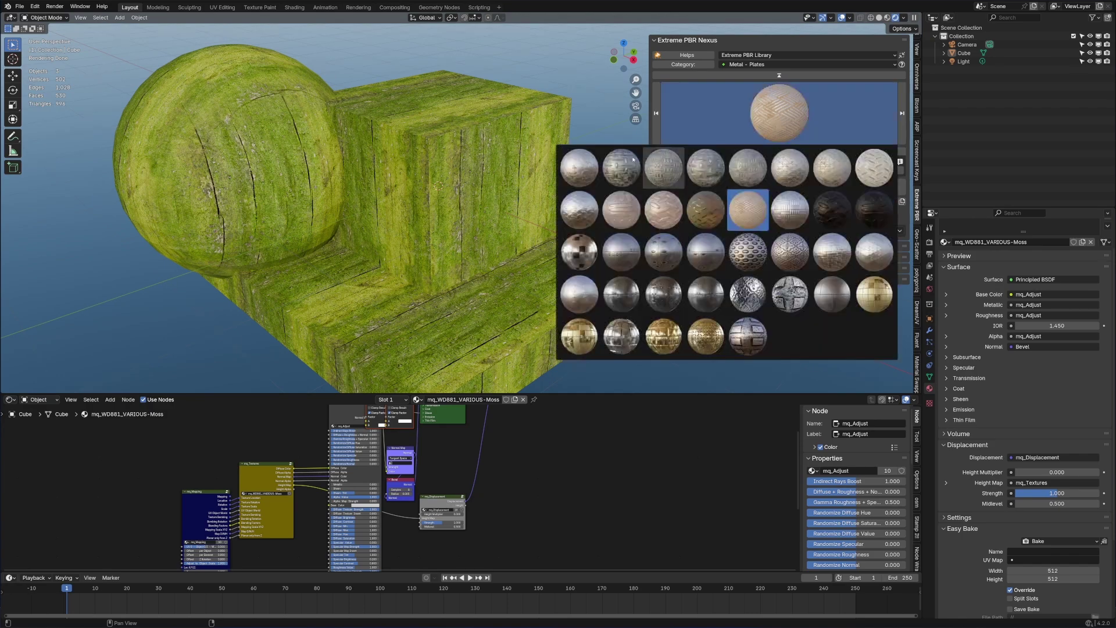
pyautogui.click(580, 169)
pyautogui.click(703, 186)
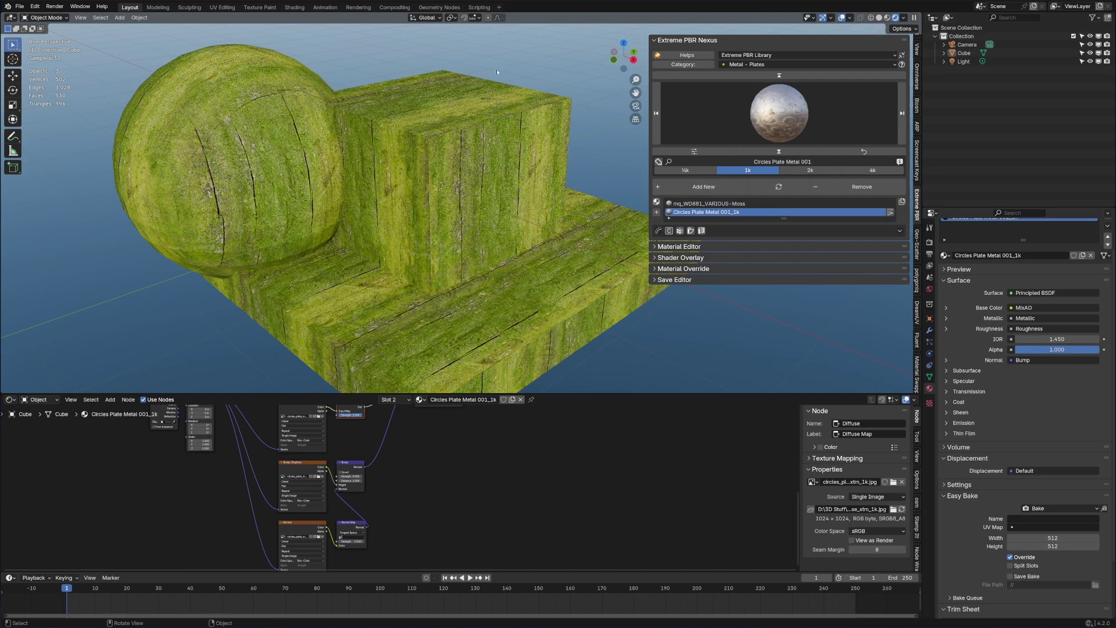
# Remove the moss material slot from the Cube and frame the whole node tree
pyautogui.click(485, 234)
pyautogui.click(708, 204)
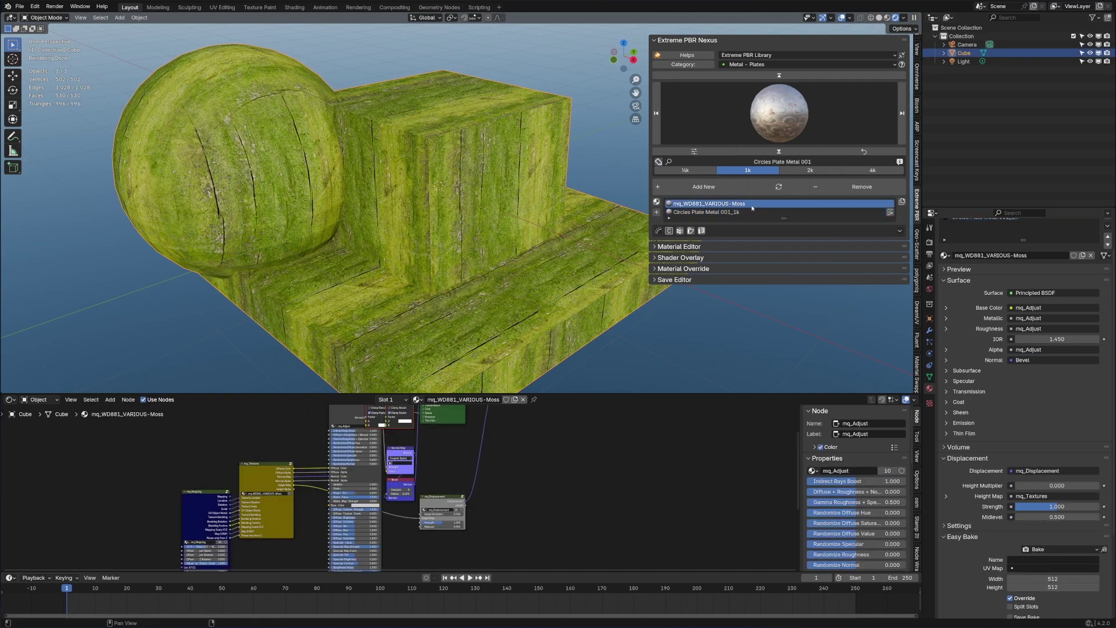
pyautogui.click(862, 187)
pyautogui.scroll(-3, 584, 235)
pyautogui.scroll(-2, 583, 235)
pyautogui.press('Home')
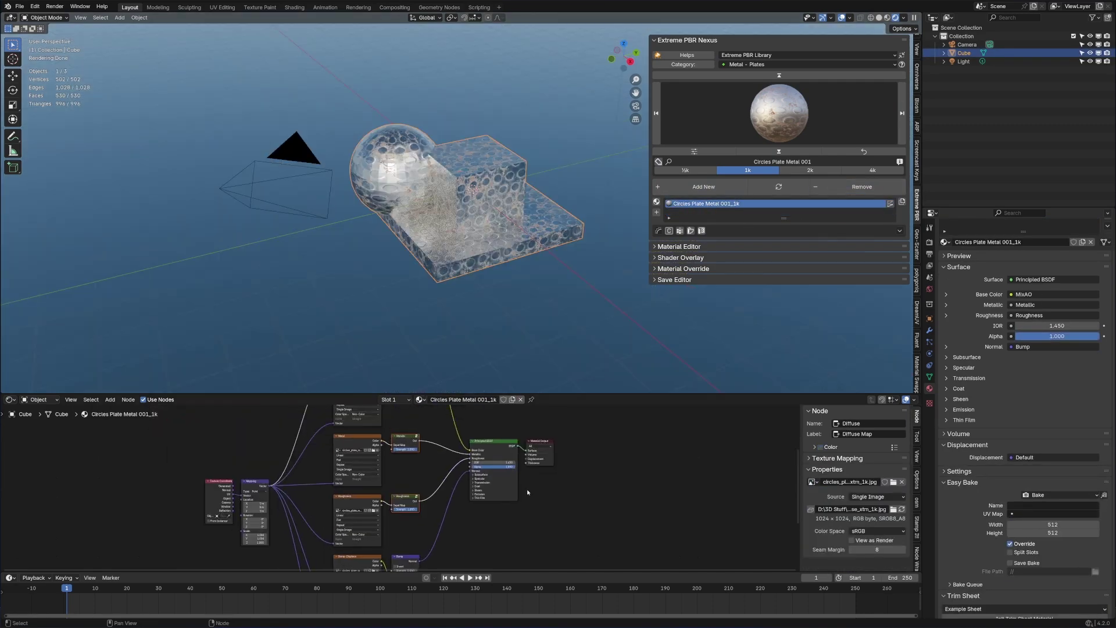
pyautogui.keyDown('shift'); pyautogui.scroll(3, 430, 486); pyautogui.keyUp('shift')
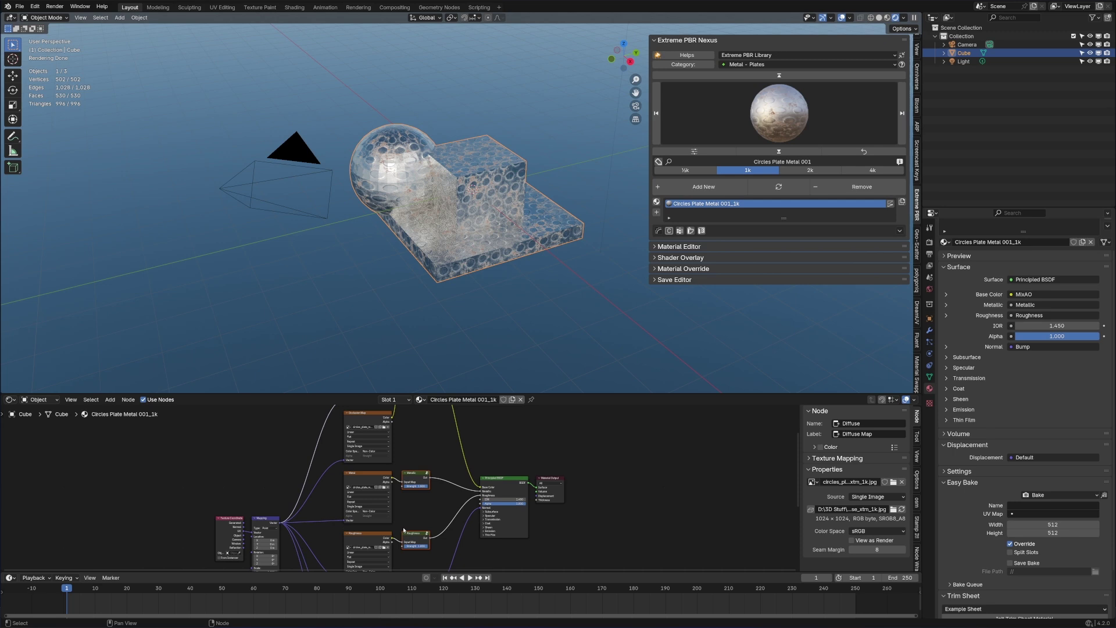
pyautogui.keyDown('shift'); pyautogui.scroll(2, 403, 530); pyautogui.keyUp('shift')
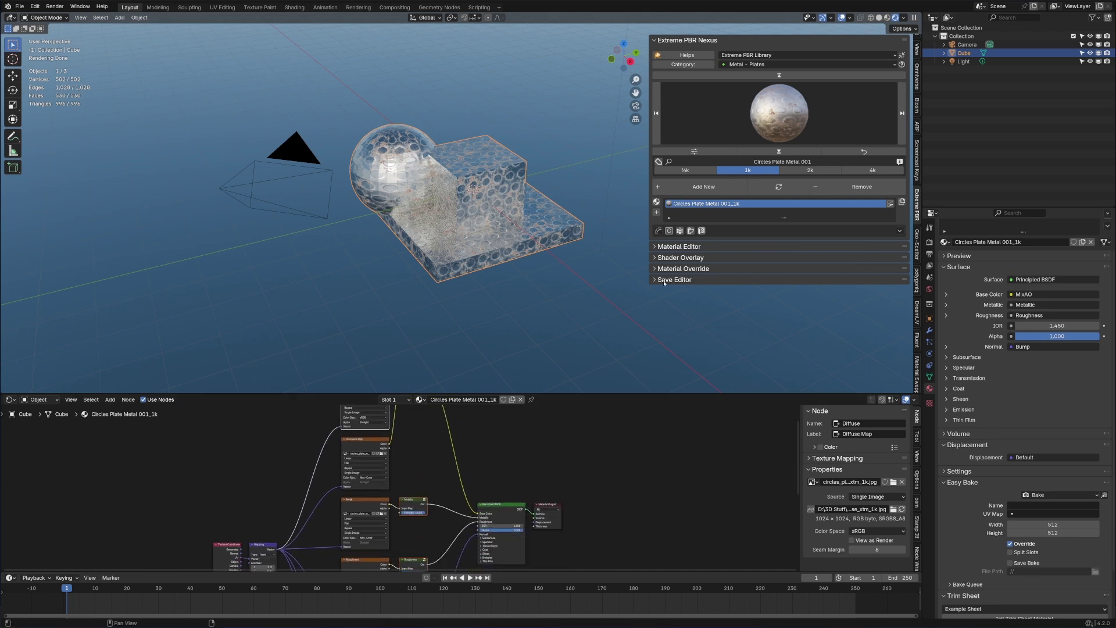
# Convert Circles Plate Metal 001_1k to a Nexus module and adjust its Roughness slider
pyautogui.click(654, 247)
pyautogui.scroll(-3, 746, 287)
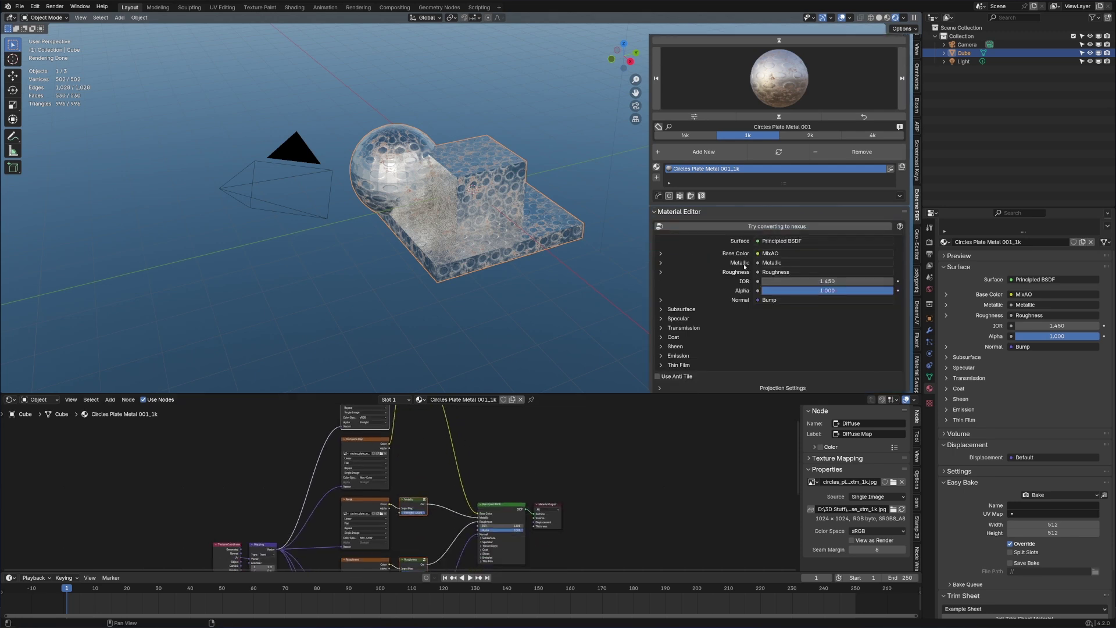
pyautogui.click(756, 190)
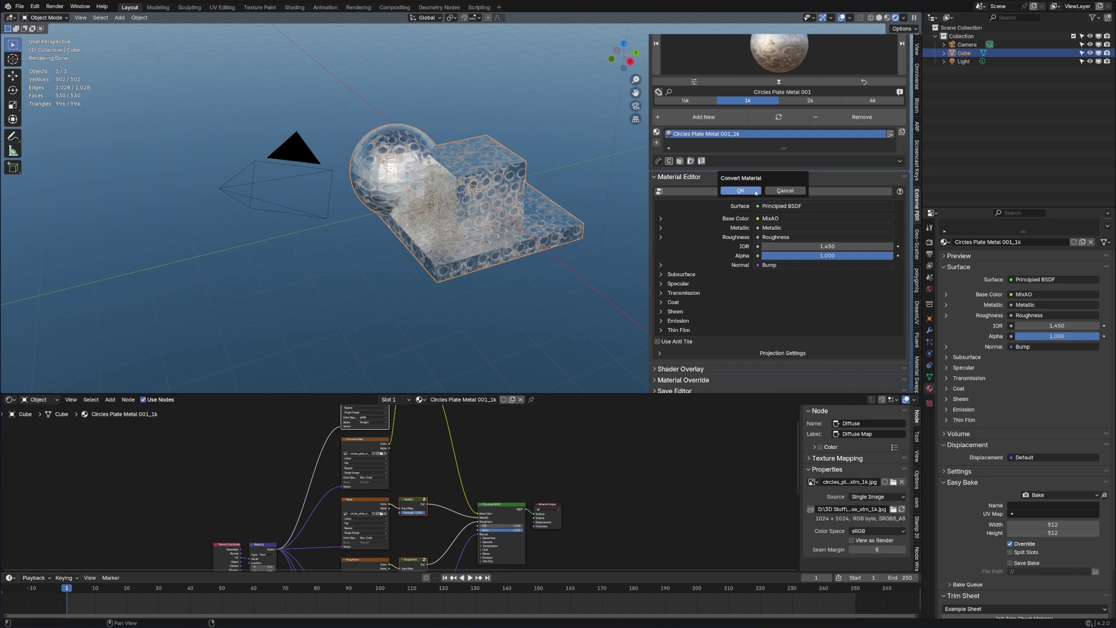
pyautogui.scroll(-2, 722, 275)
pyautogui.scroll(-1, 722, 275)
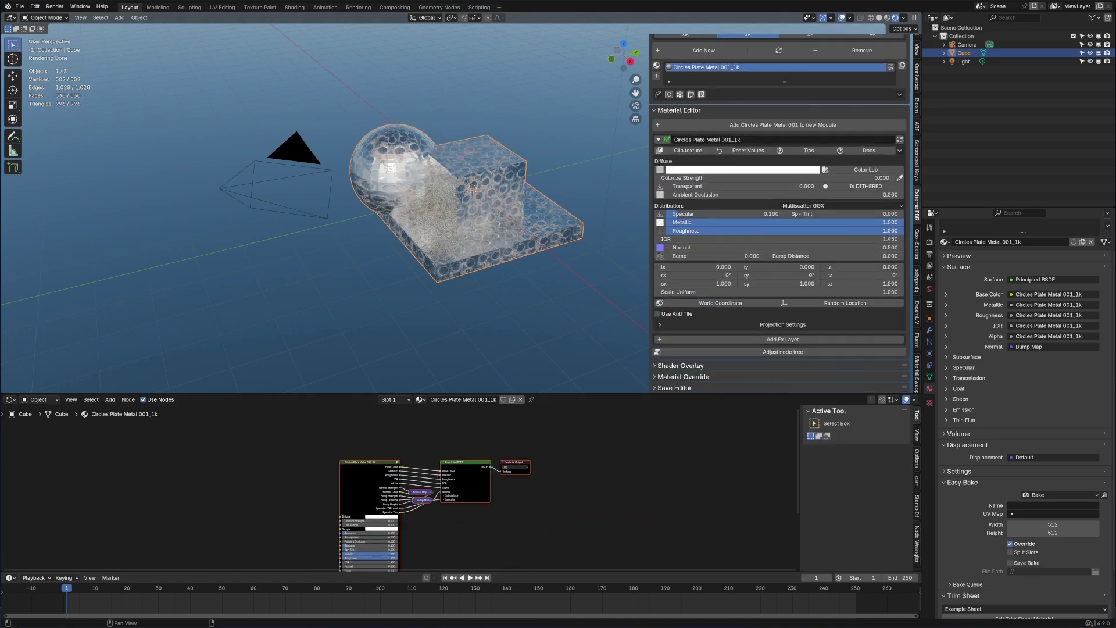
pyautogui.moveTo(872, 230); pyautogui.dragTo(904, 233)
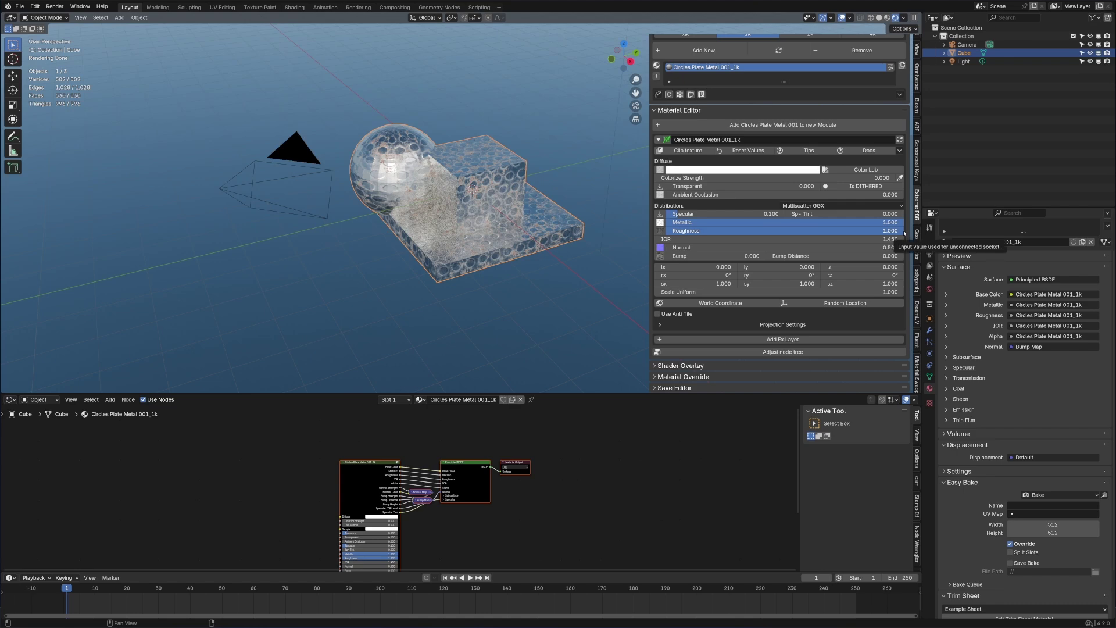
pyautogui.scroll(5, 812, 205)
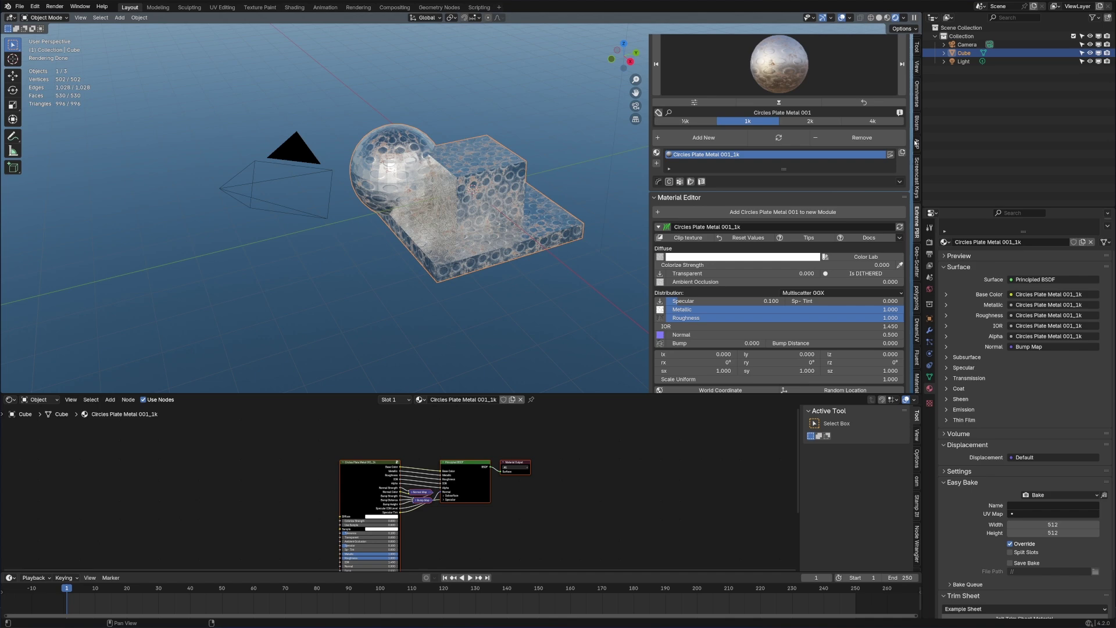
pyautogui.scroll(1, 814, 221)
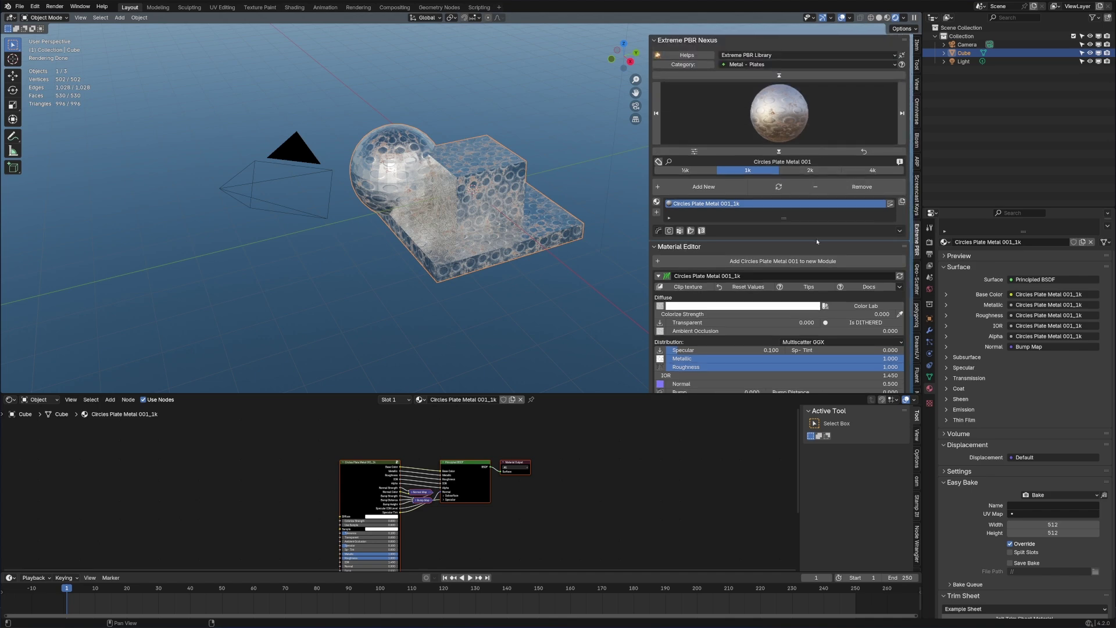
# Place the SM_DreamUV_Plate asset in the scene beside the cube and select it
pyautogui.scroll(-5, 816, 239)
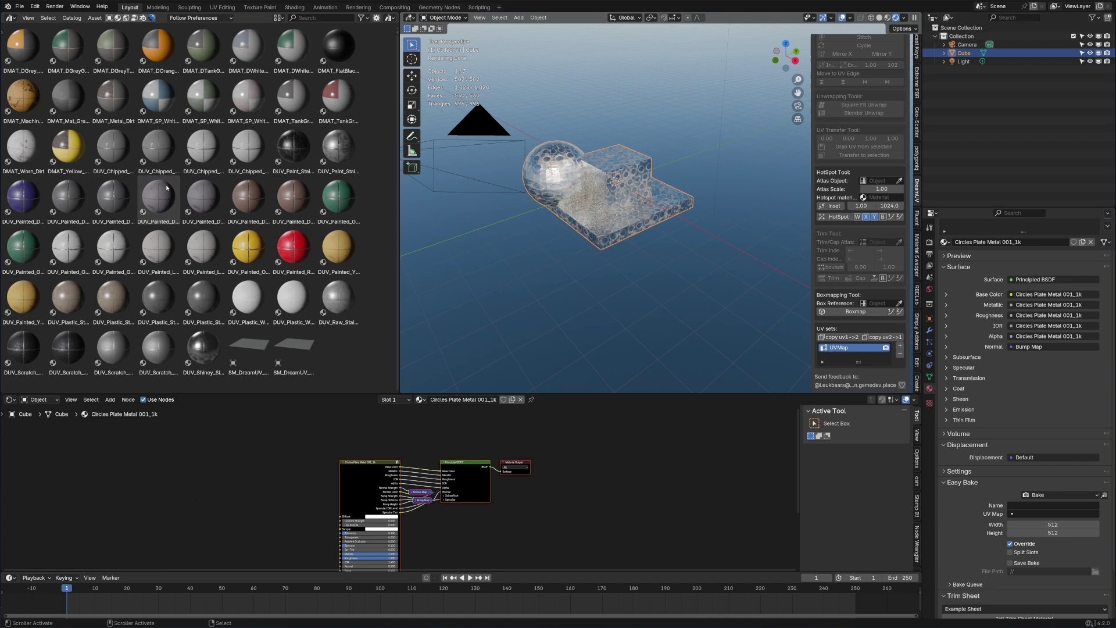
pyautogui.moveTo(249, 347); pyautogui.dragTo(516, 289)
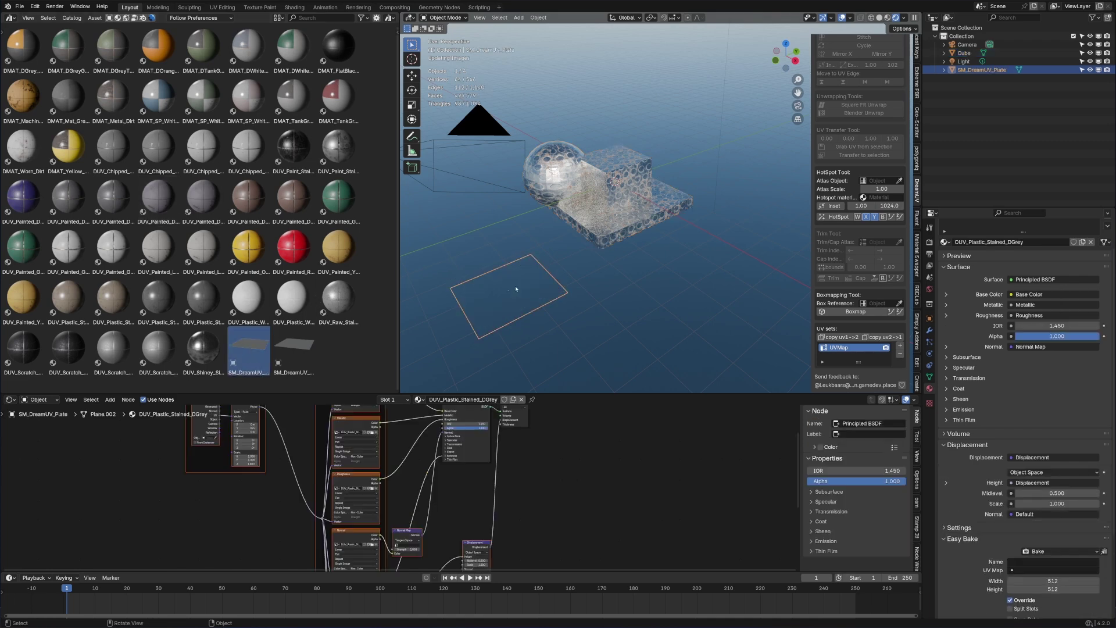
pyautogui.click(614, 200)
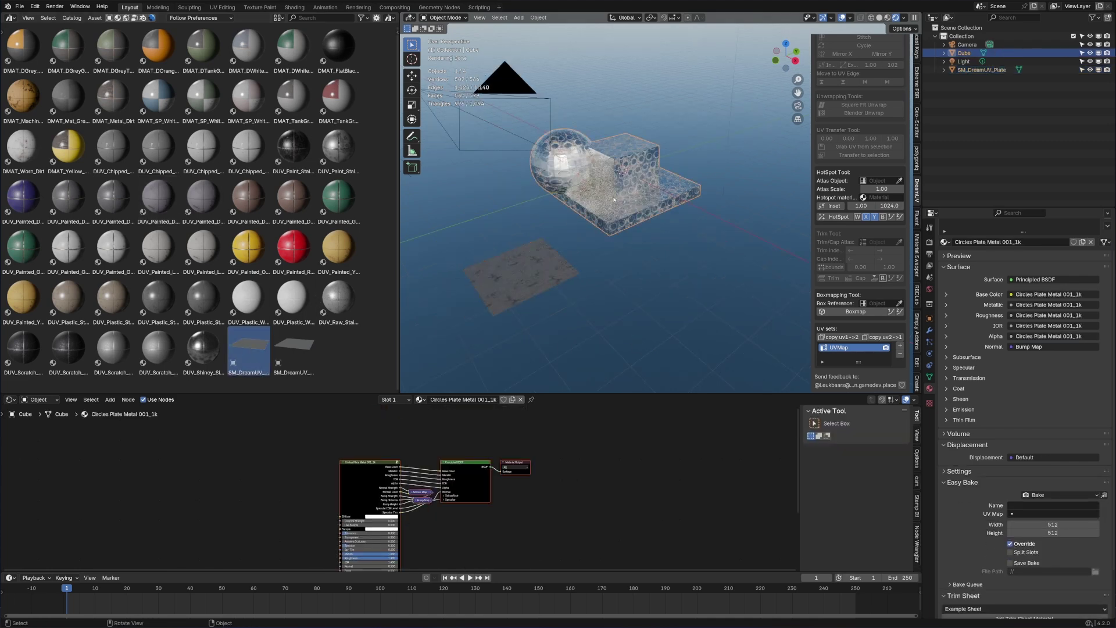
pyautogui.click(541, 270)
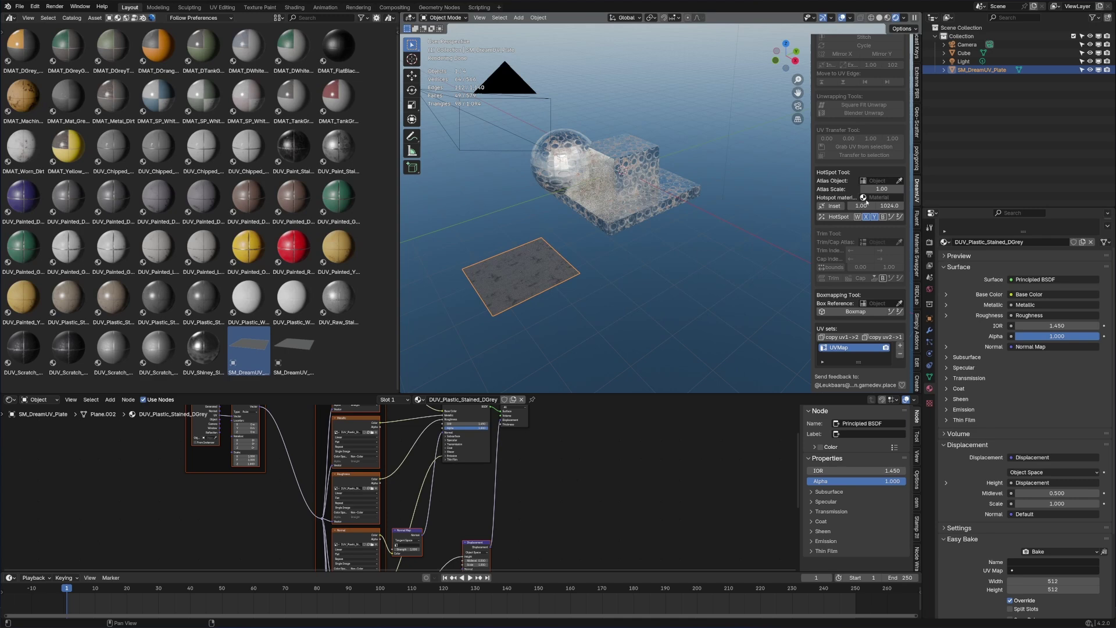
# Set the plate as the HotSpot Tool's atlas object, then reselect the Cube
pyautogui.click(899, 181)
pyautogui.click(537, 270)
pyautogui.click(669, 192)
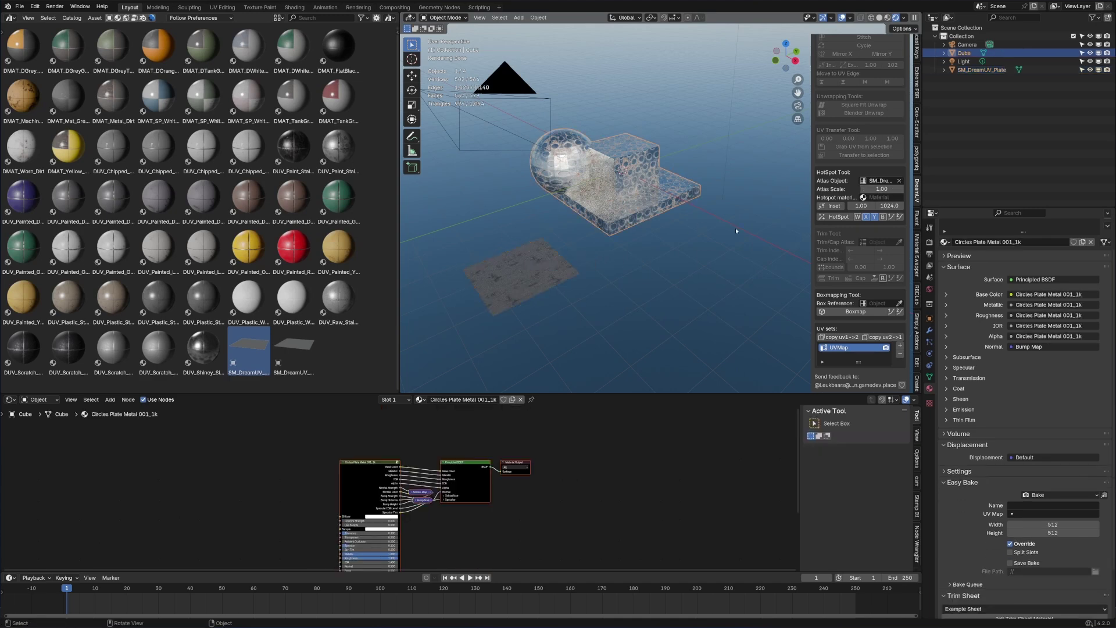
# Apply HotSpot mapping, then select the whole sphere in Edit Mode and delete its vertices
pyautogui.click(837, 216)
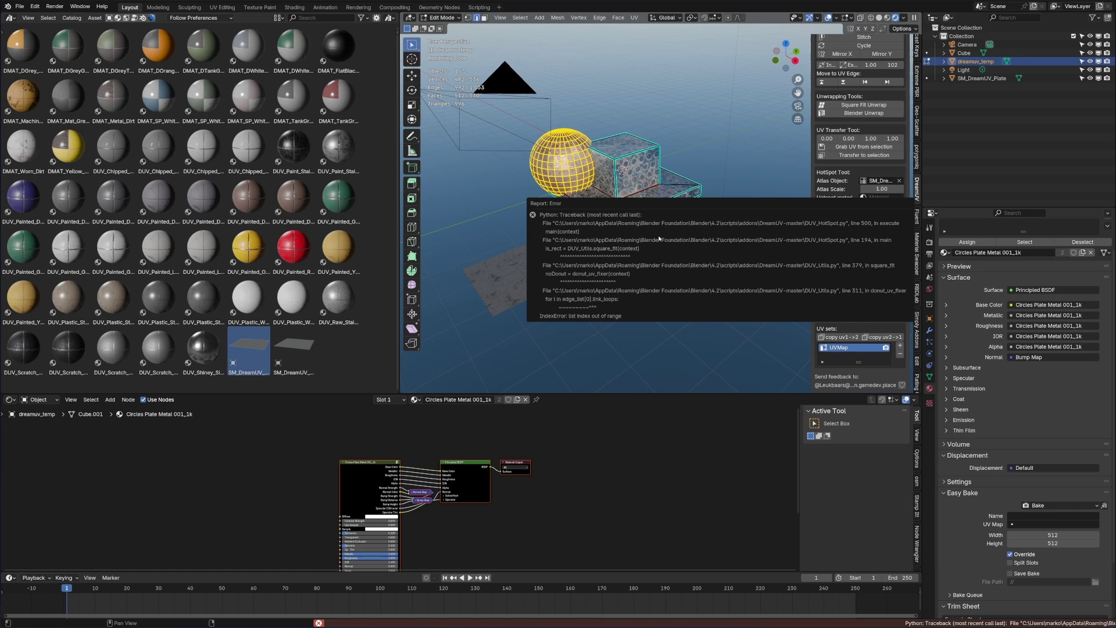
pyautogui.click(563, 160)
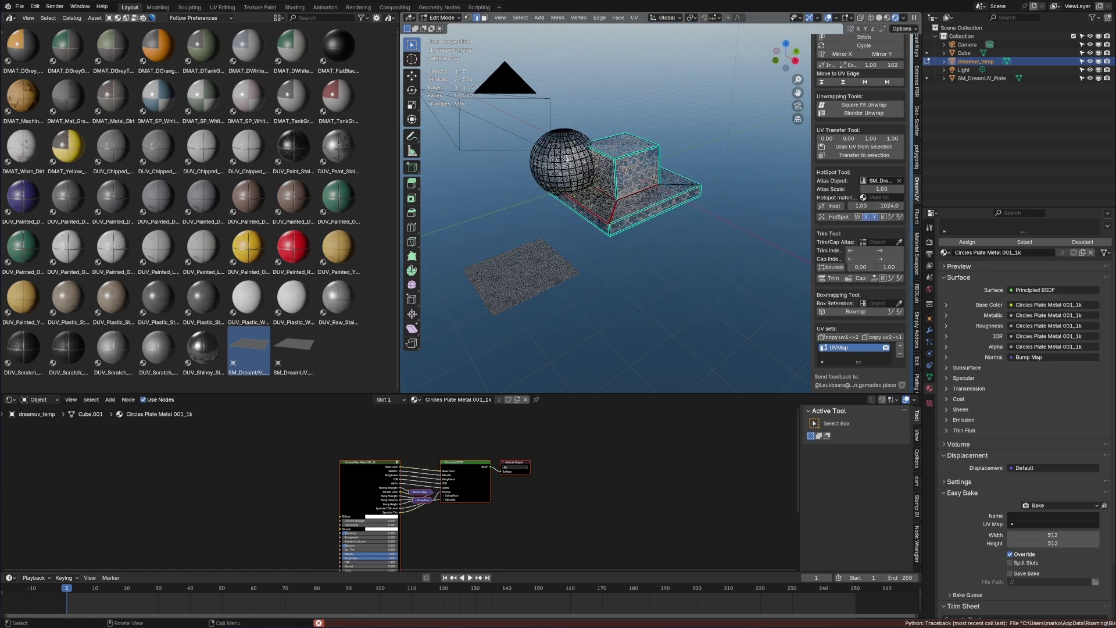
pyautogui.hotkey('ctrl', 'l')
pyautogui.press('x')
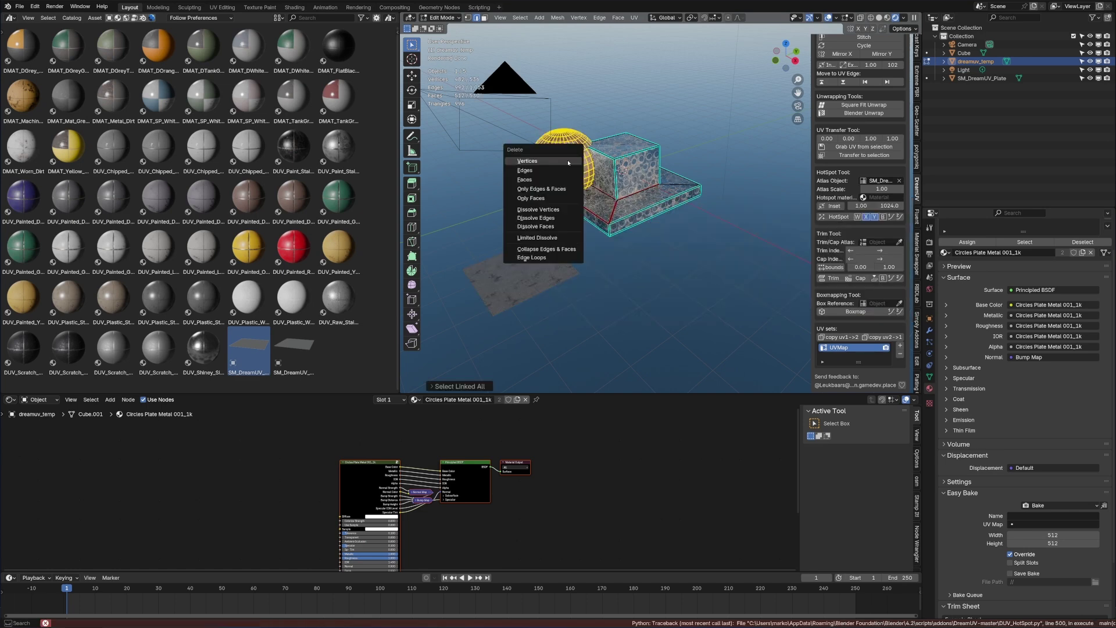
pyautogui.click(568, 162)
pyautogui.press('Tab')
# Hotspot-map the cube and slab to the atlas and apply DUV_Painted_Green to the cube
pyautogui.click(566, 164)
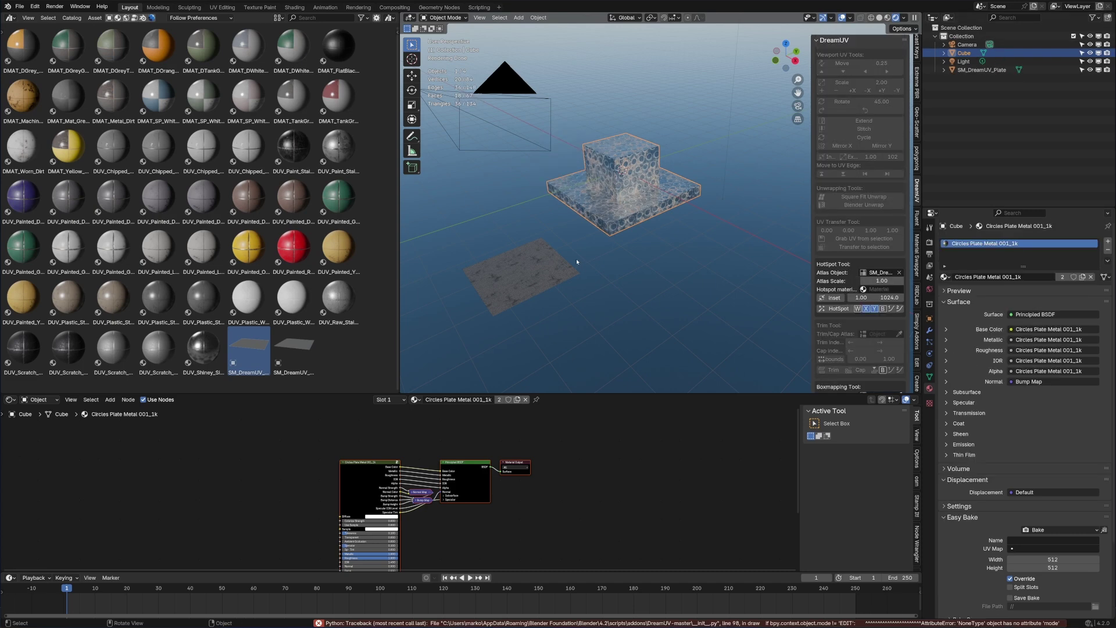
pyautogui.click(835, 308)
pyautogui.moveTo(339, 198); pyautogui.dragTo(605, 186)
pyautogui.moveTo(720, 197); pyautogui.dragTo(527, 263, button='middle')
pyautogui.scroll(4, 697, 179)
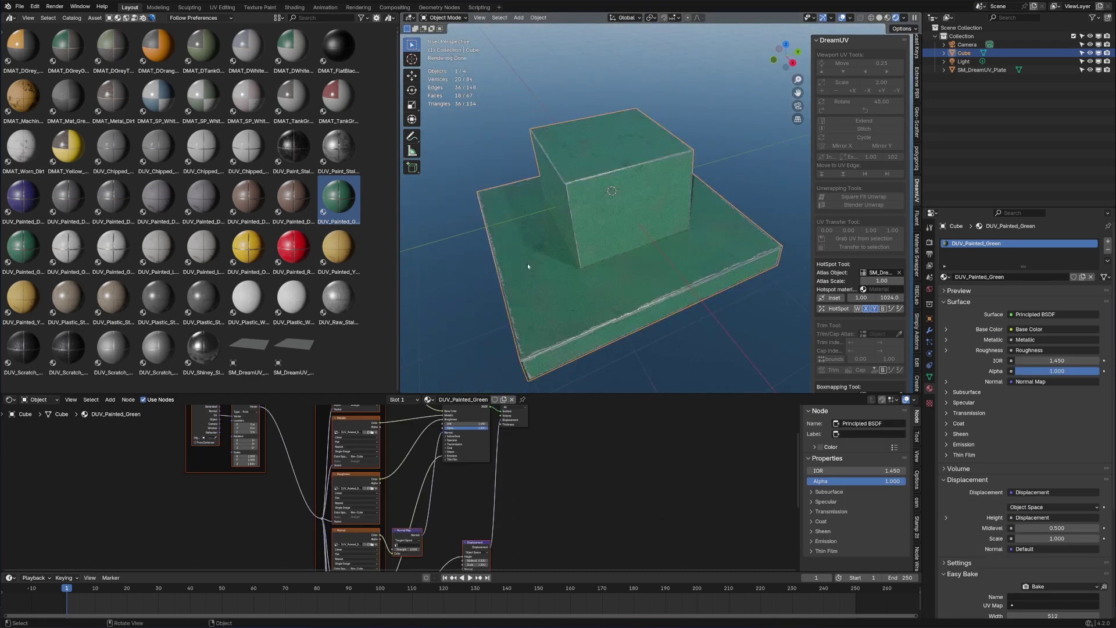